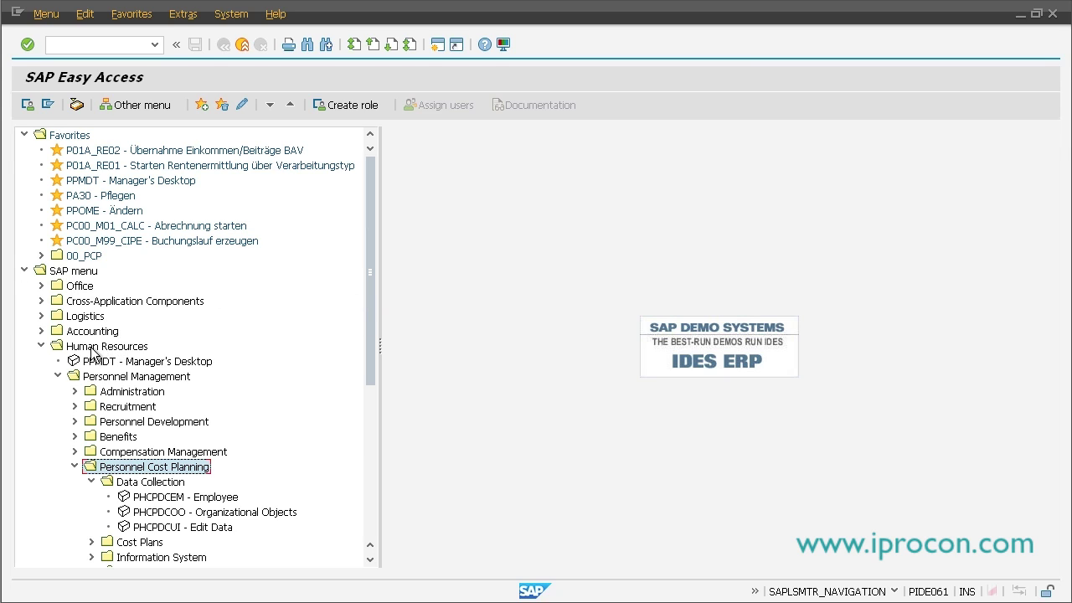
Open the PHCPDCEM - Employee transaction from the Data Collection folder of Personnel Cost Planning
click(106, 380)
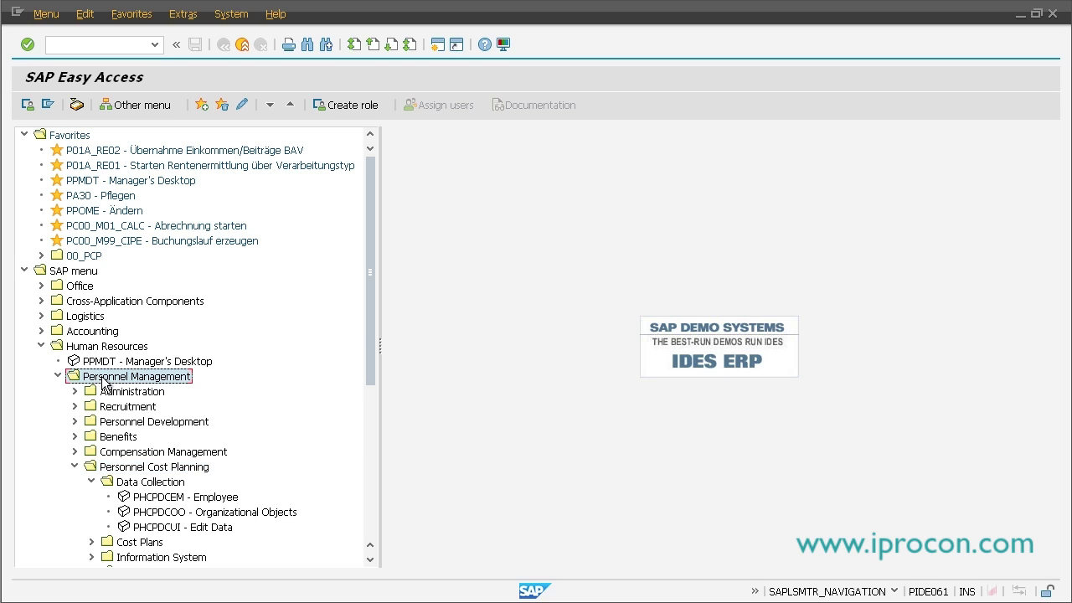
click(151, 467)
drag(364, 340, 366, 424)
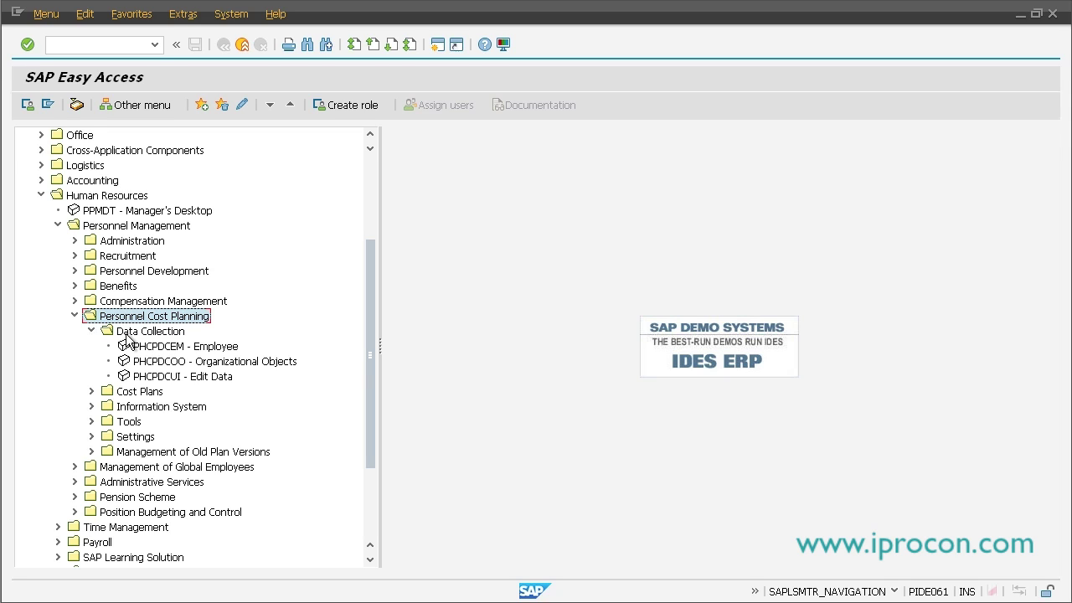
double_click(218, 348)
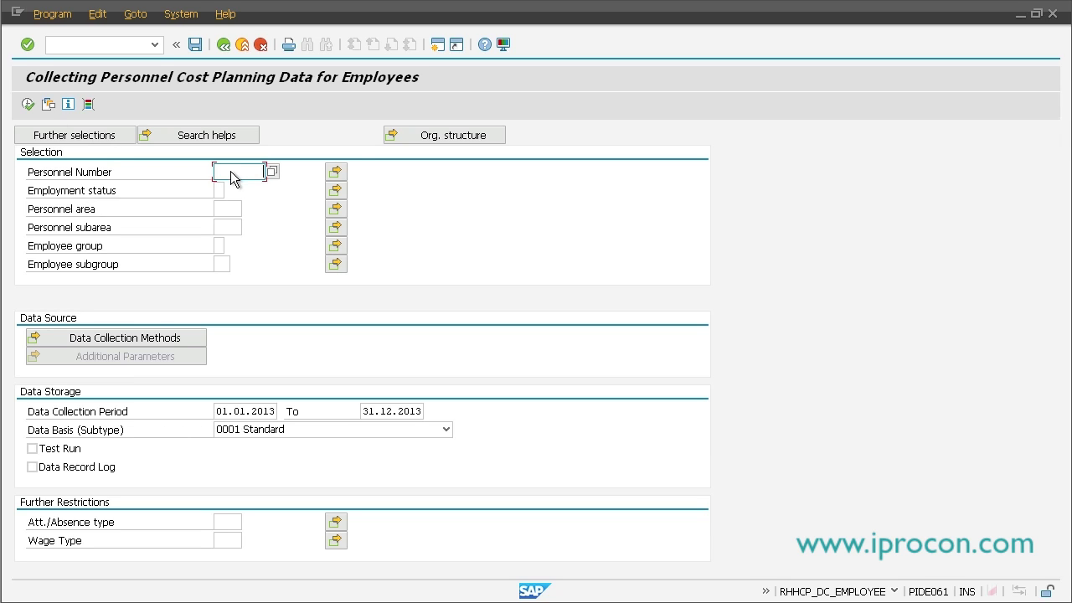
Review the organizational structure and employment status choices available for selecting employees, without choosing any
click(413, 137)
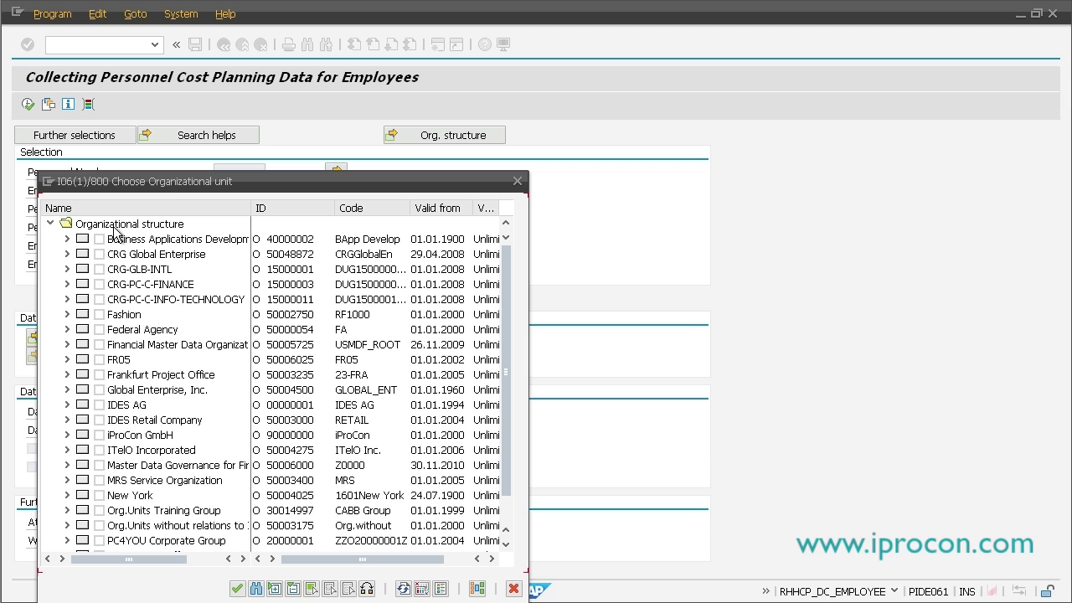
click(517, 181)
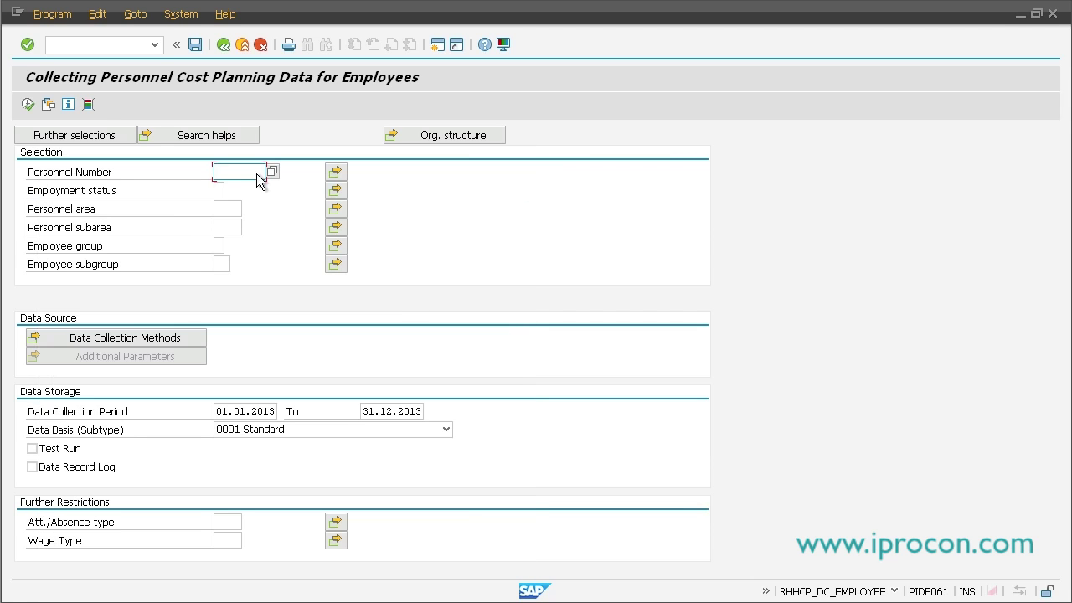
click(231, 193)
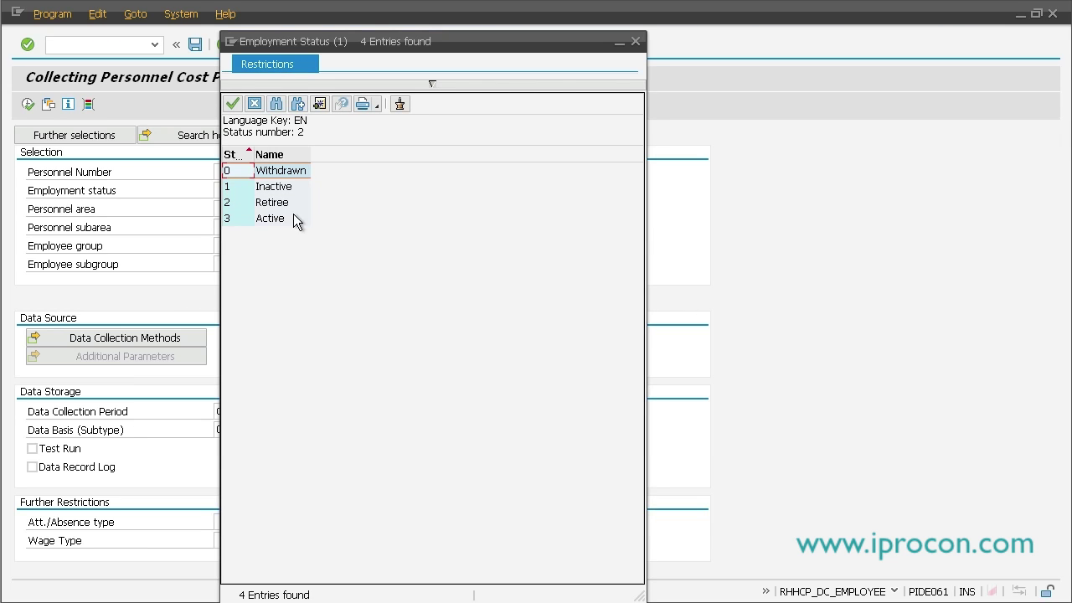
click(279, 188)
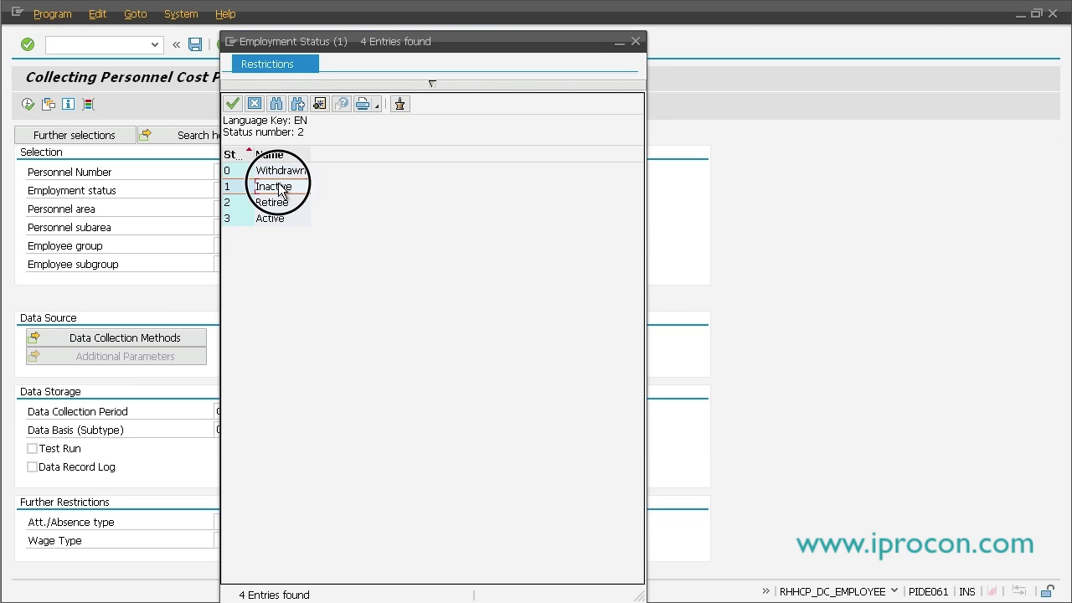
click(282, 219)
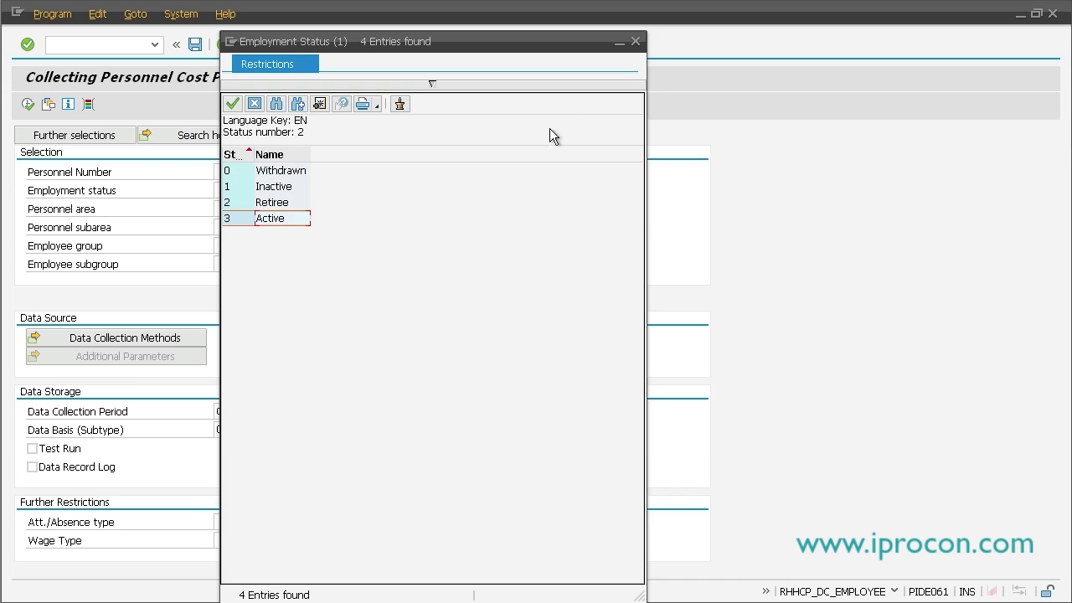
click(635, 42)
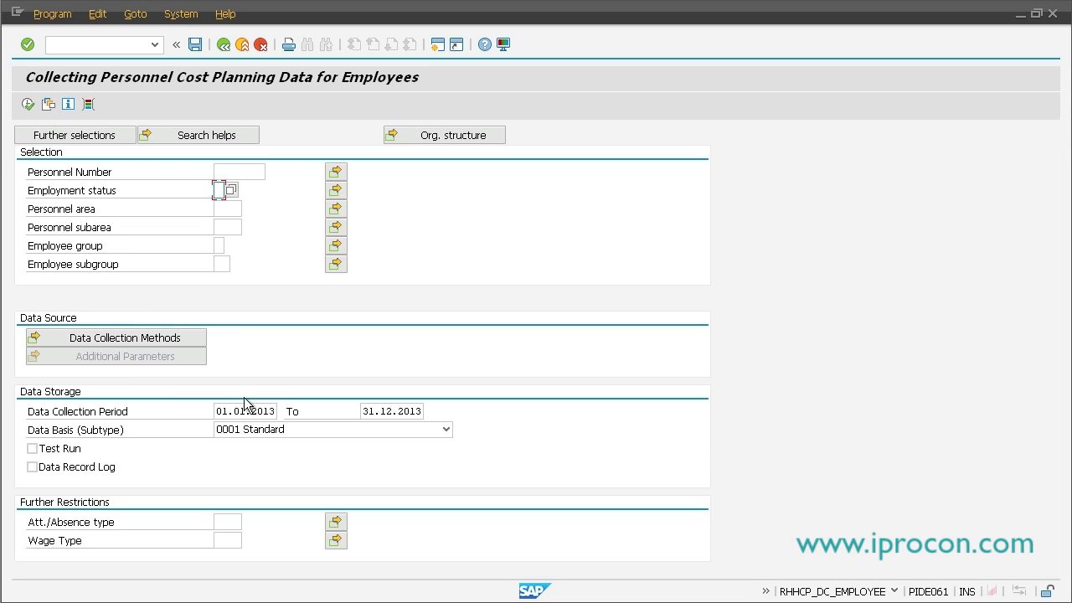
Select the Basic Pay (0008), Rec.Payments/Deductions (0014) and Additional Payments (0015) infotypes as data collection methods
click(135, 338)
drag(231, 206, 361, 132)
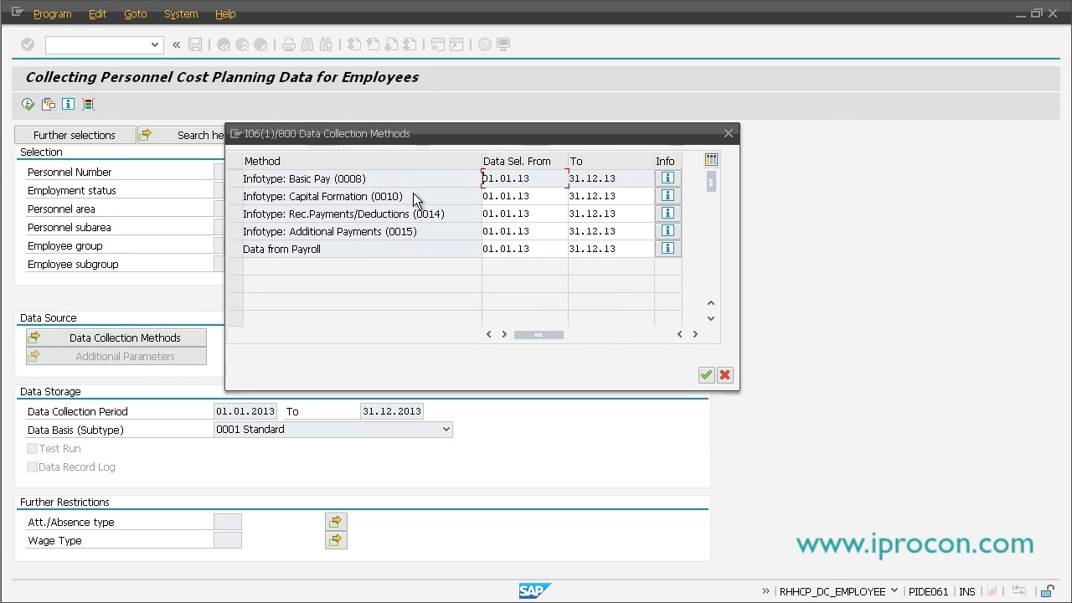
click(238, 182)
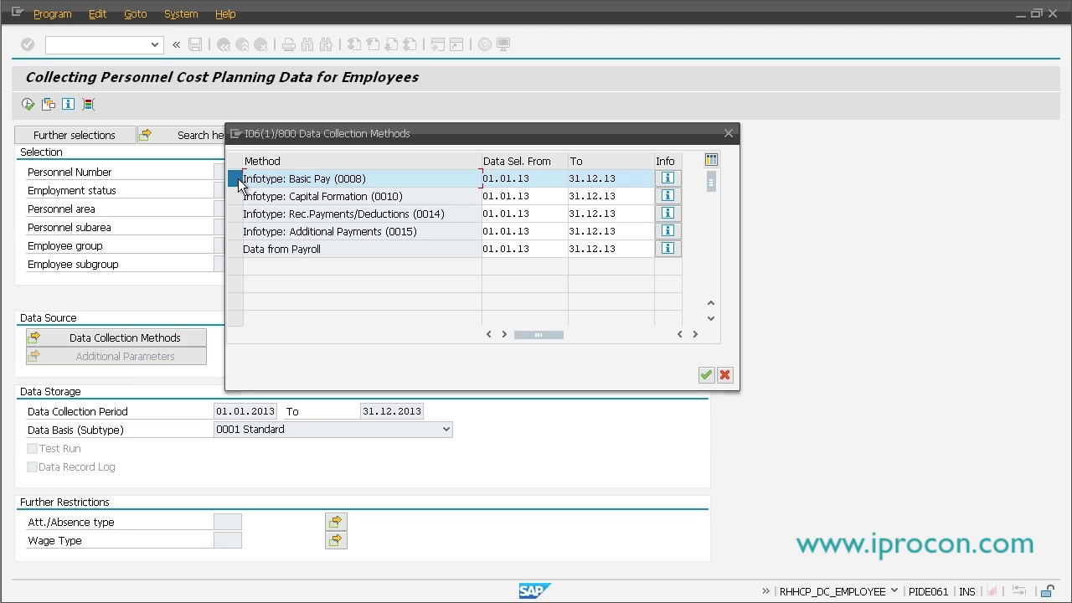
ctrl+click(236, 214)
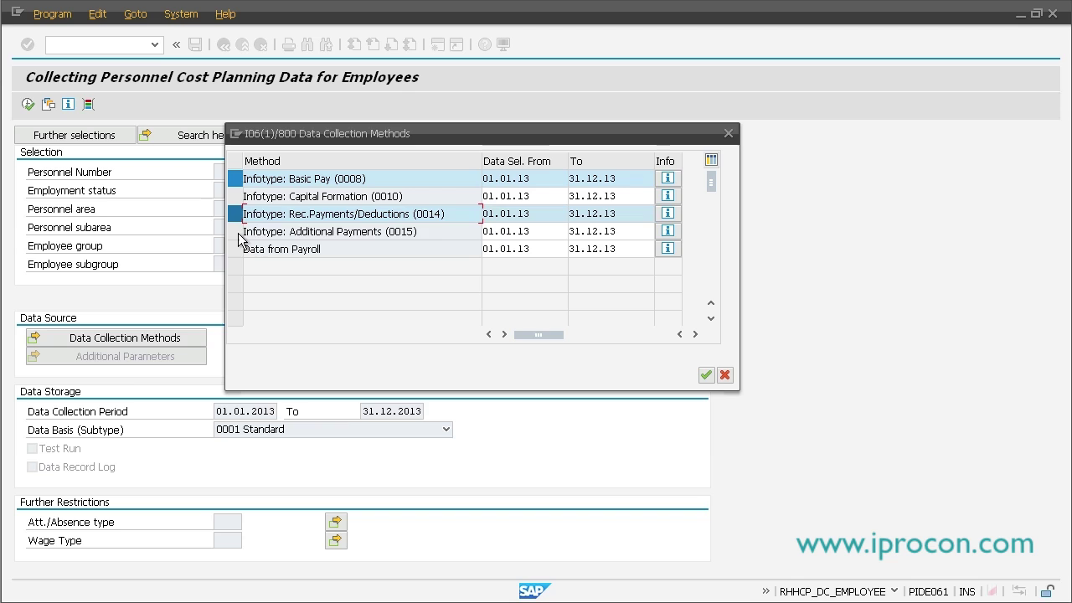
ctrl+click(236, 231)
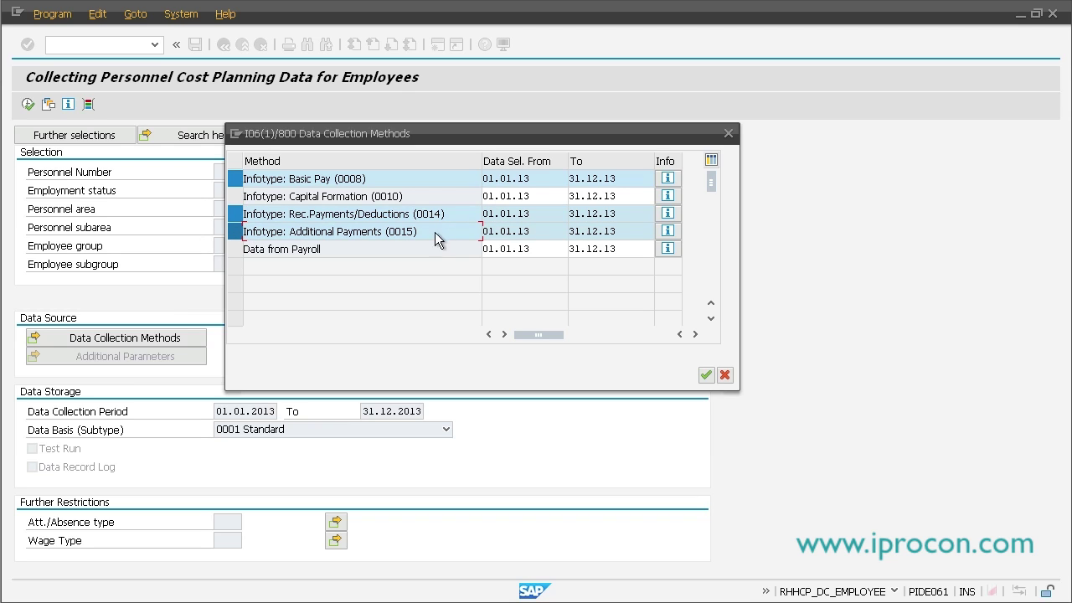
Deselect infotypes 0014 and 0015 and confirm Basic Pay (0008) as the only data collection method
ctrl+click(237, 220)
ctrl+click(237, 232)
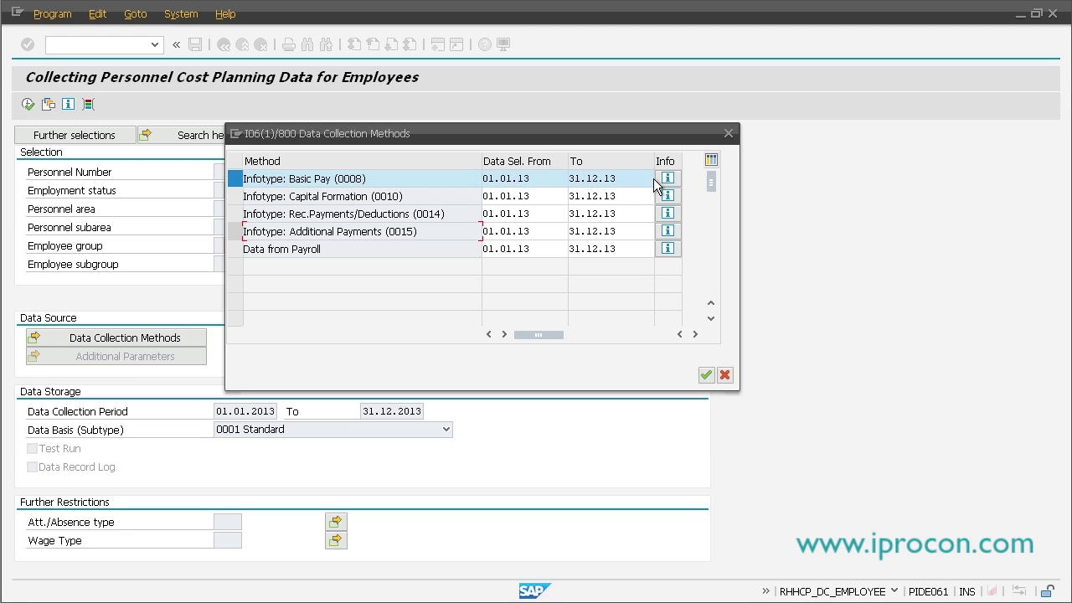
click(542, 180)
click(708, 377)
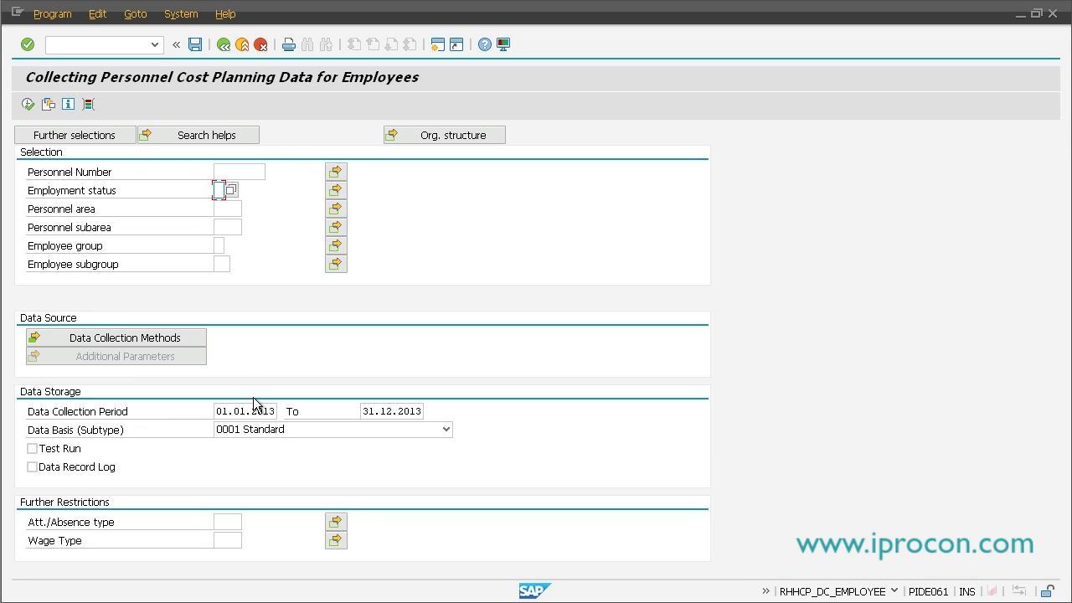
Compare the data selection dates of the collection methods with the data collection period under Data Storage
click(198, 338)
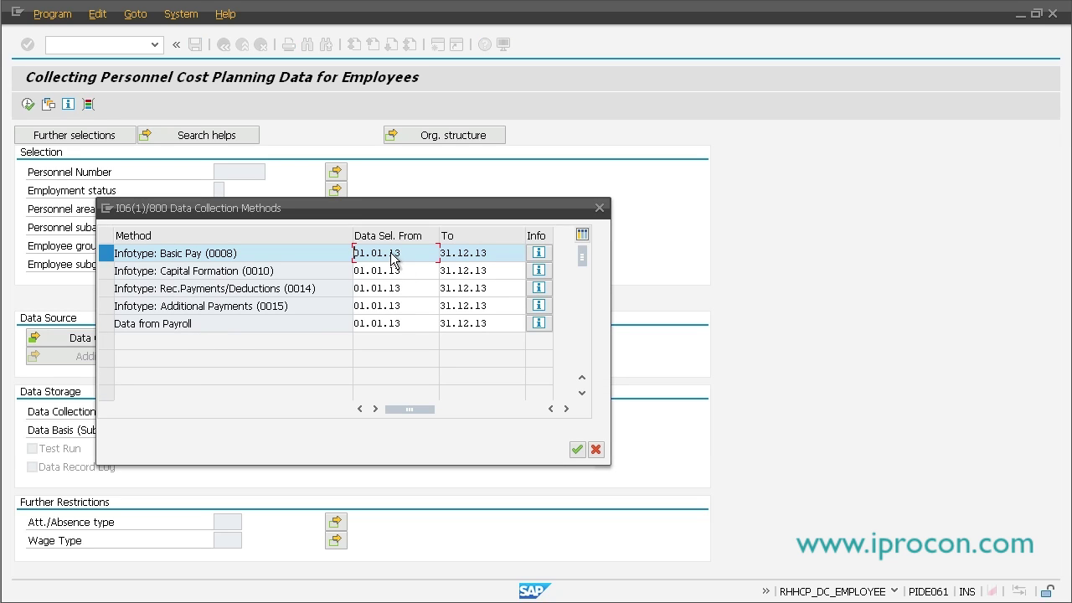
click(599, 209)
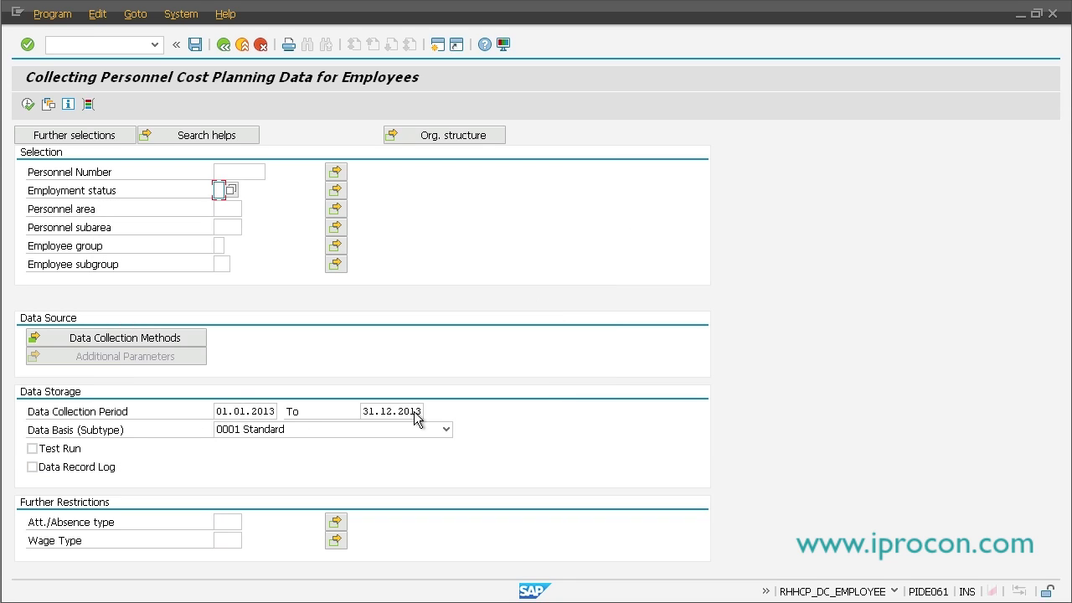
click(269, 411)
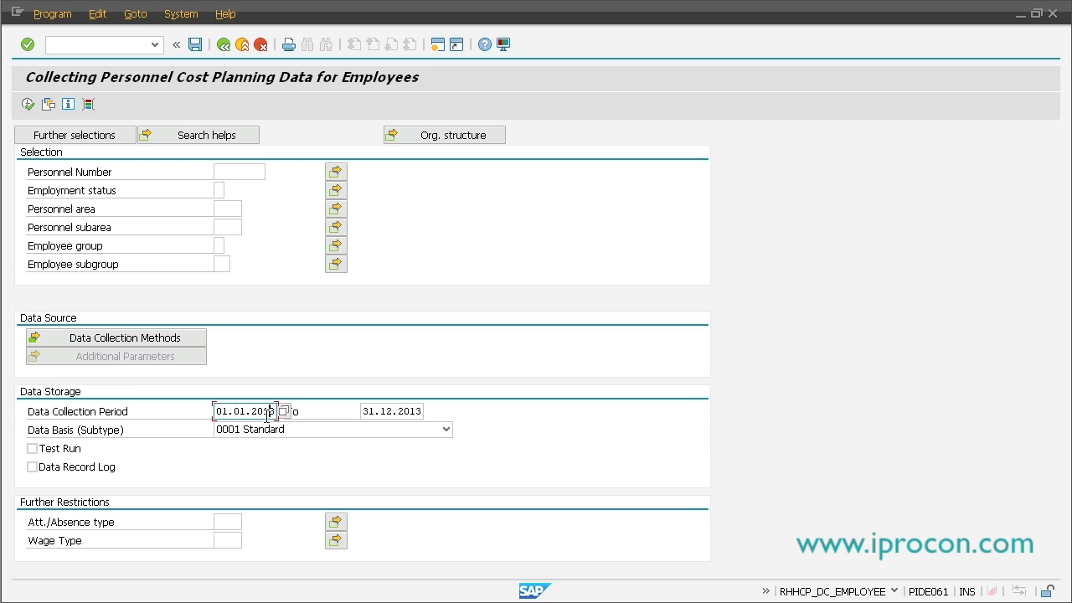
click(176, 343)
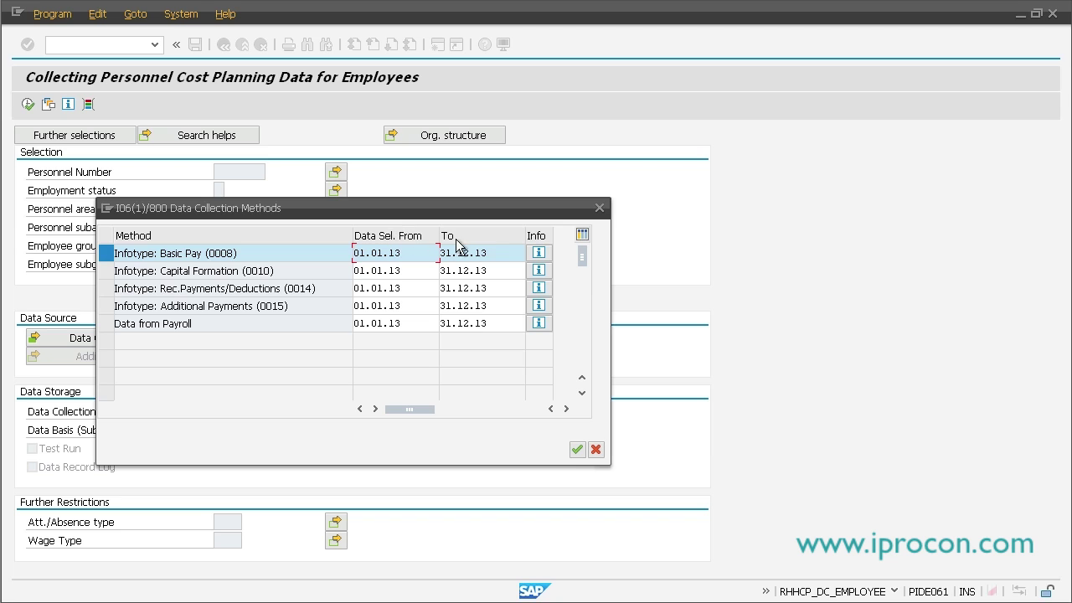
drag(571, 205, 764, 98)
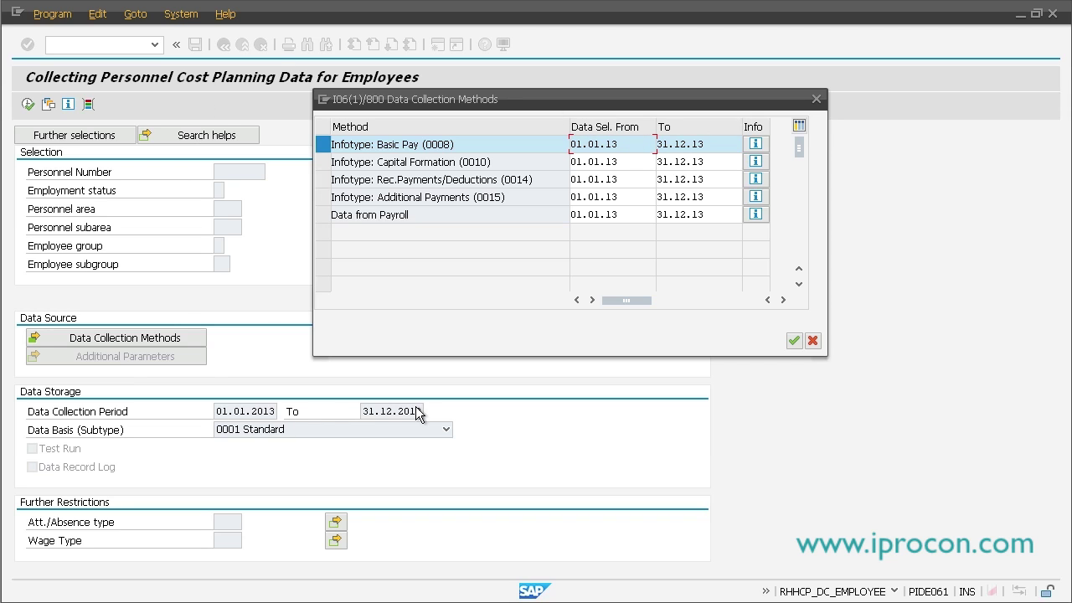
click(793, 340)
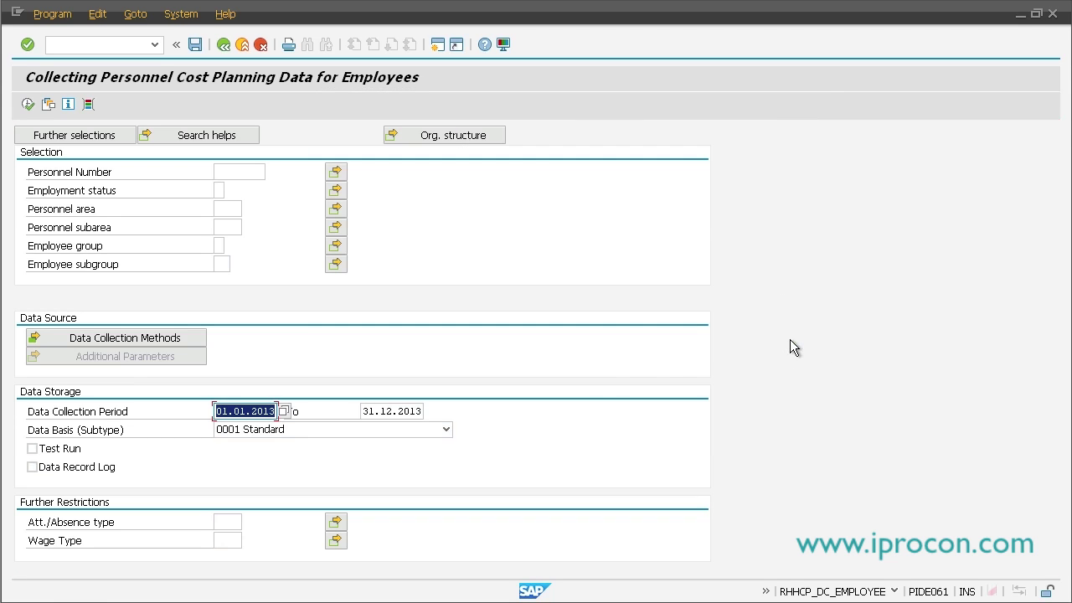
Review the available Data Basis (Subtype) options, keeping 0001 Standard
click(340, 430)
click(340, 429)
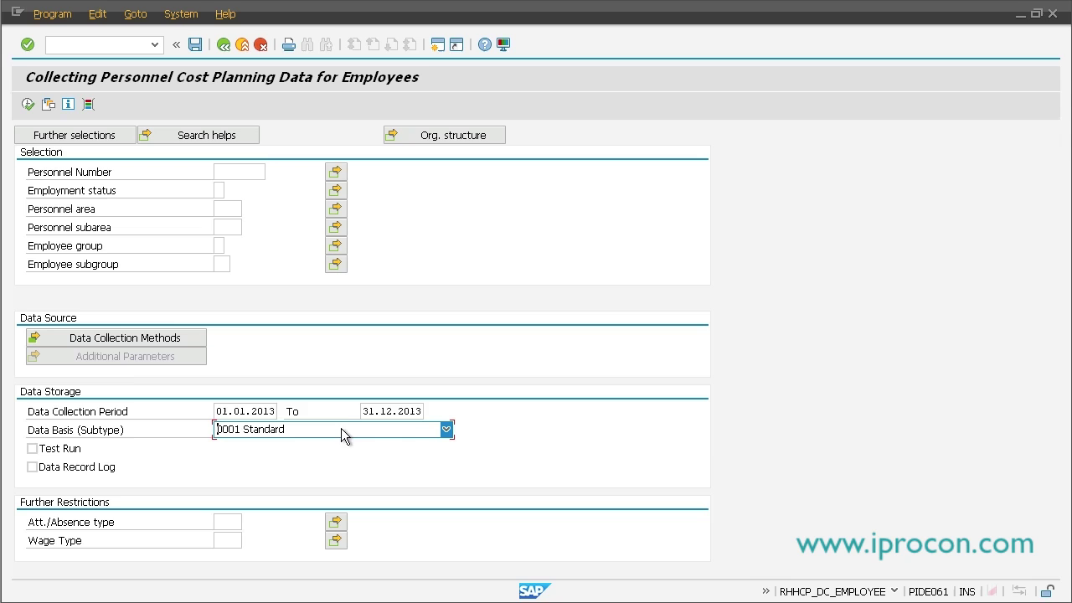
click(382, 428)
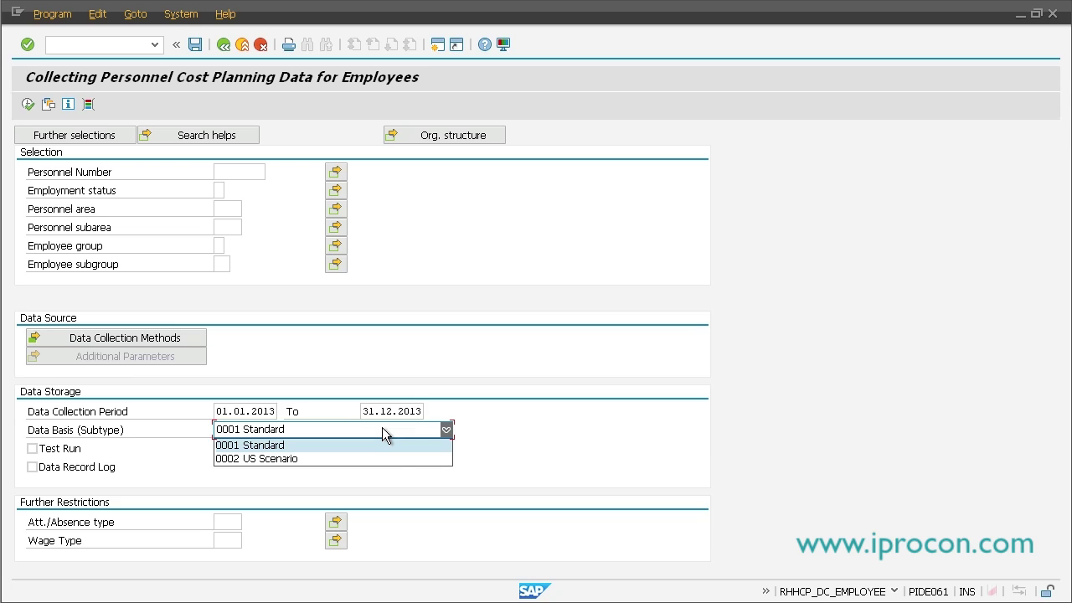
click(382, 427)
Enable Test Run and Data Record Log, leaving the Att./Absence type and Wage Type restrictions empty
click(77, 450)
click(100, 470)
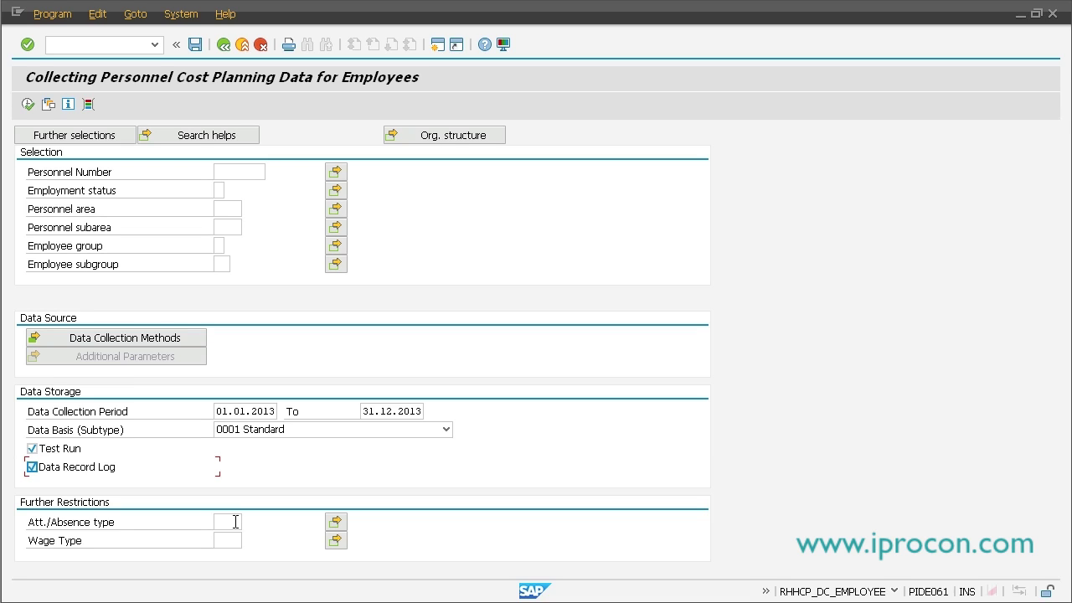
click(235, 522)
click(221, 540)
Load the selection variant 1_DC_IT8 for the employee data collection
click(47, 105)
double_click(124, 288)
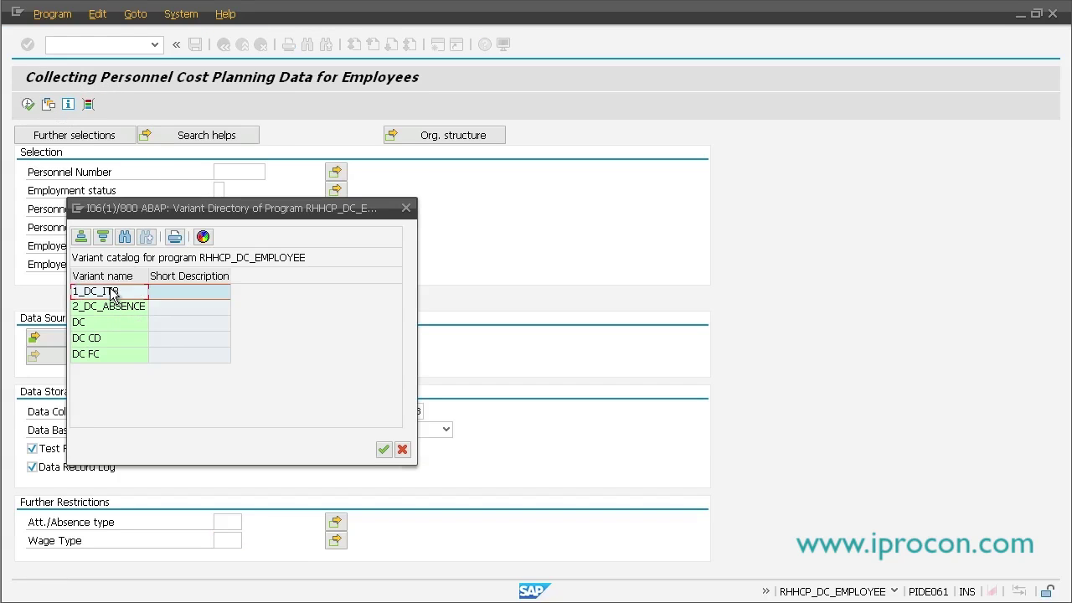
click(262, 172)
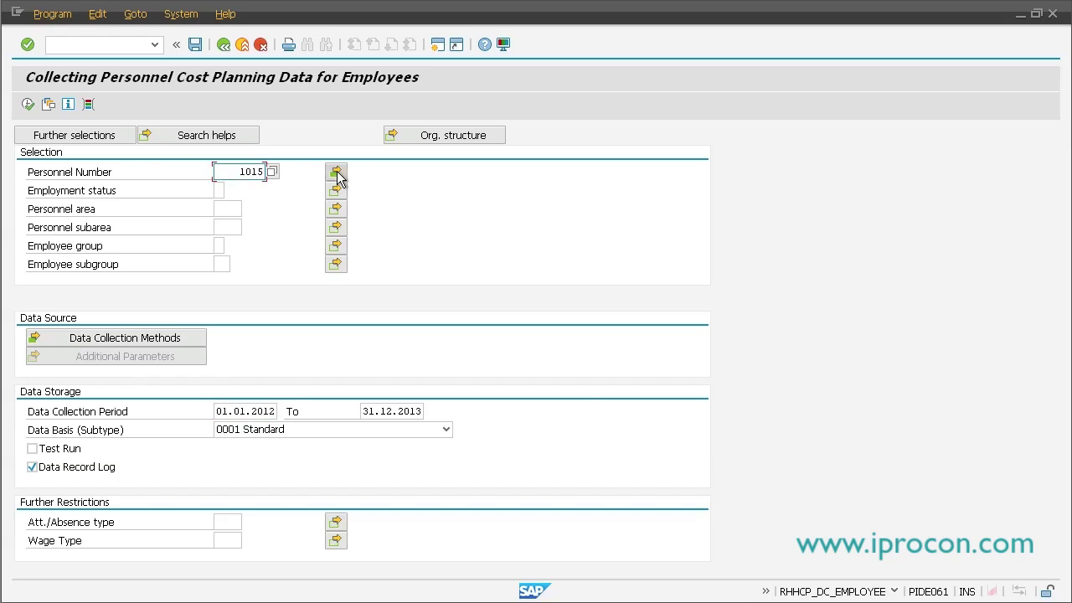
Confirm the variant's multiple selection of personnel numbers, enable Test Run and execute the data collection
click(336, 172)
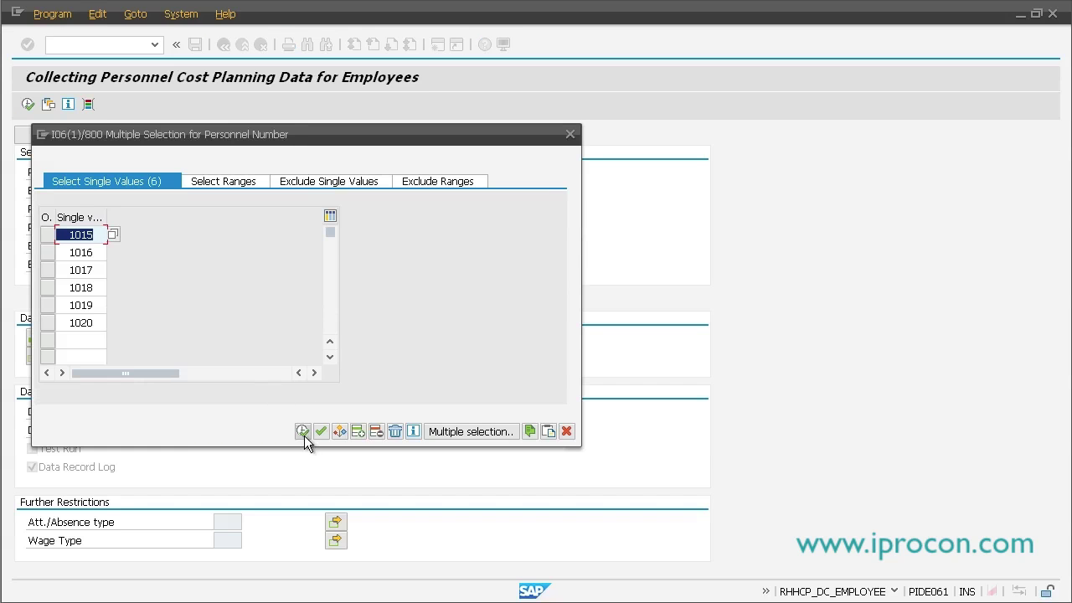
click(304, 435)
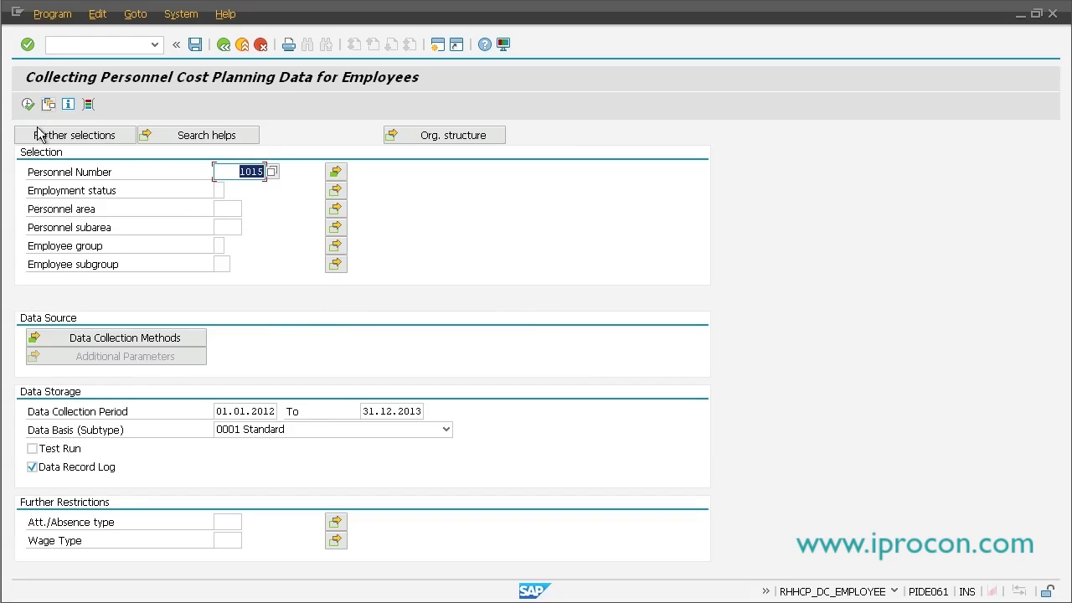
click(32, 449)
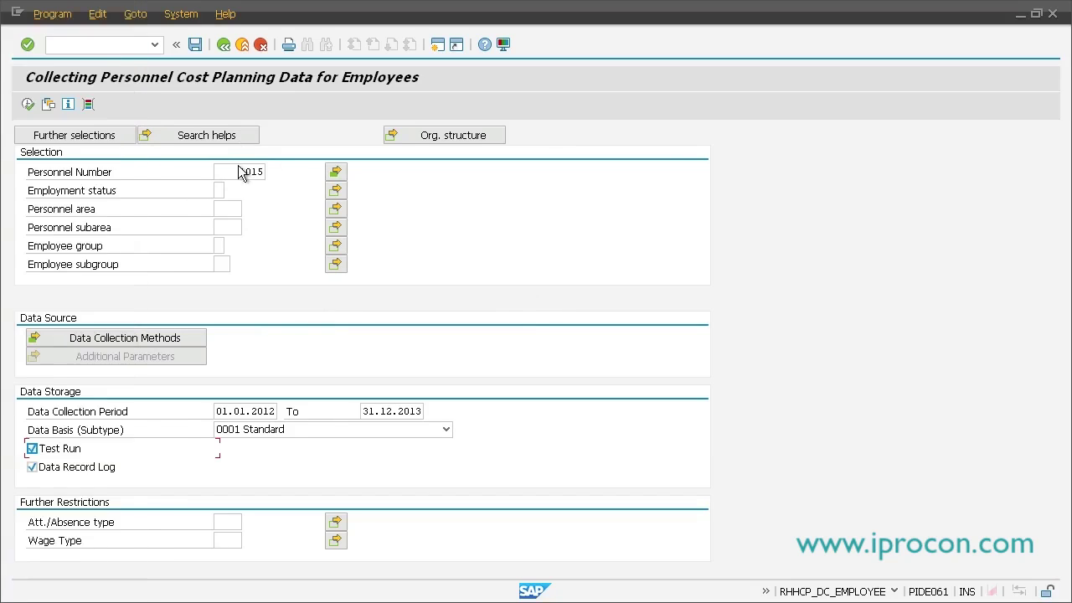
click(28, 105)
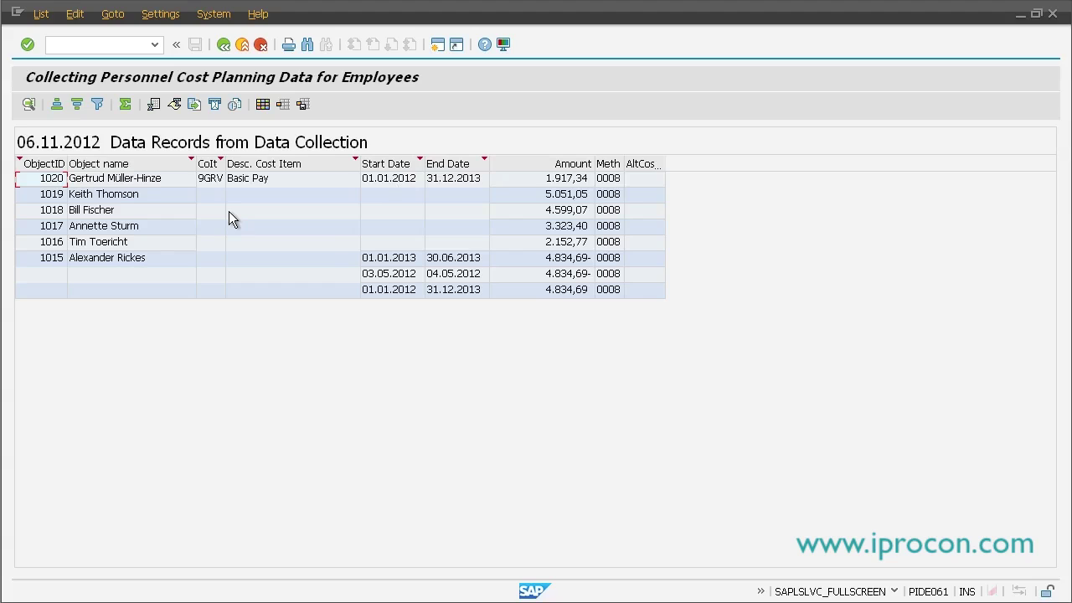
Widen the CoIt and Method columns in the list of collected data records
click(46, 164)
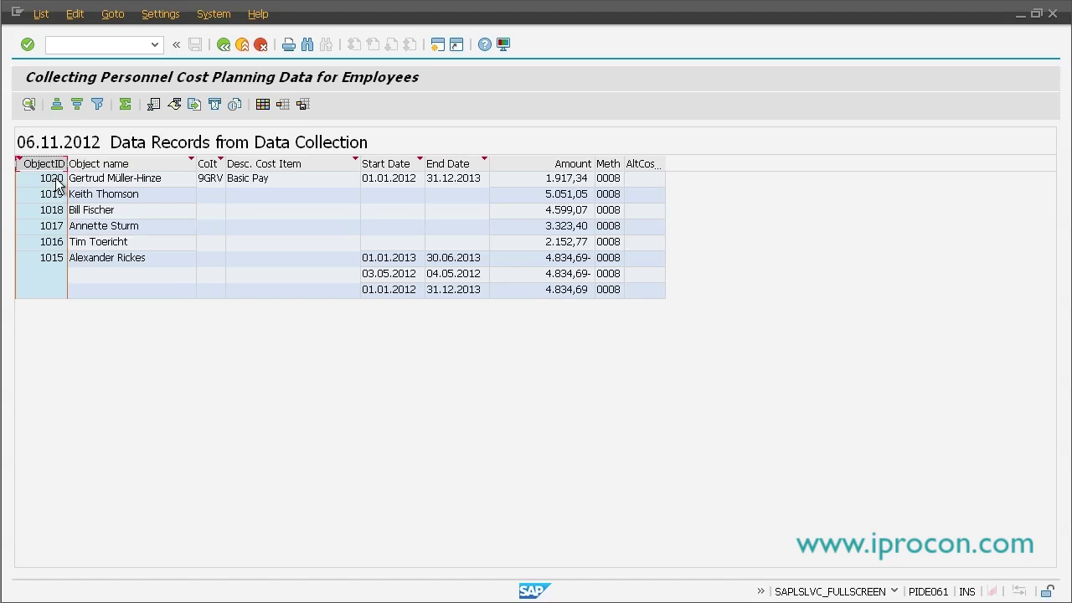
click(105, 164)
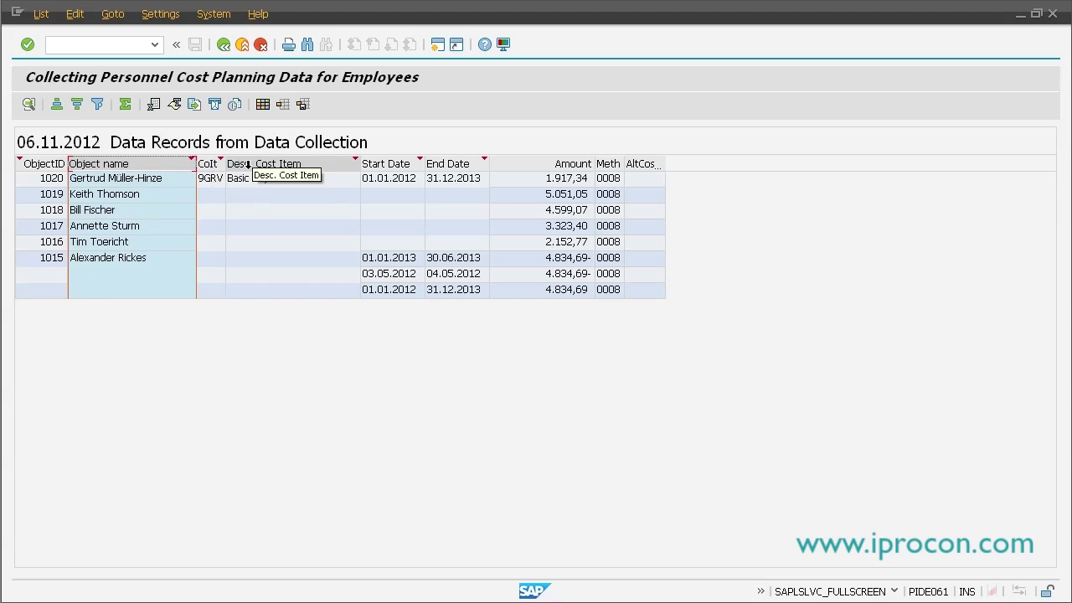
drag(224, 169, 248, 169)
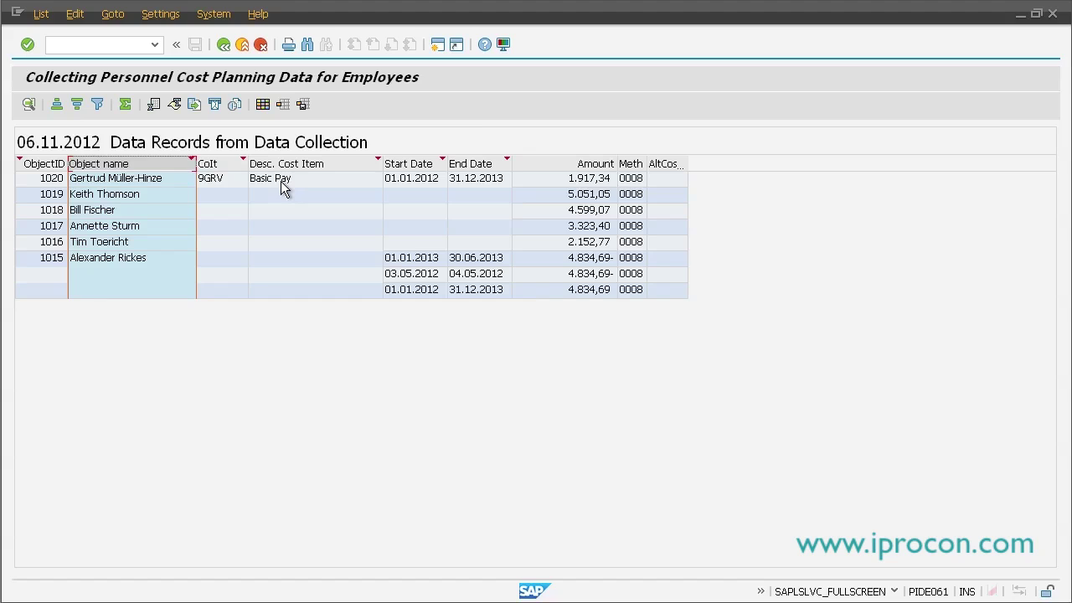
click(630, 163)
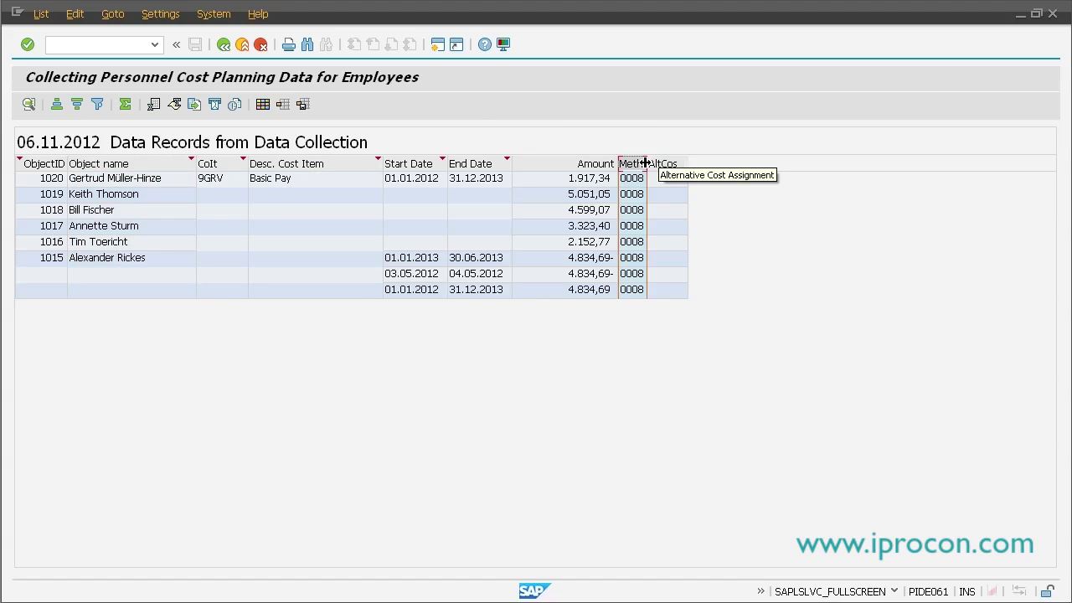
double_click(646, 163)
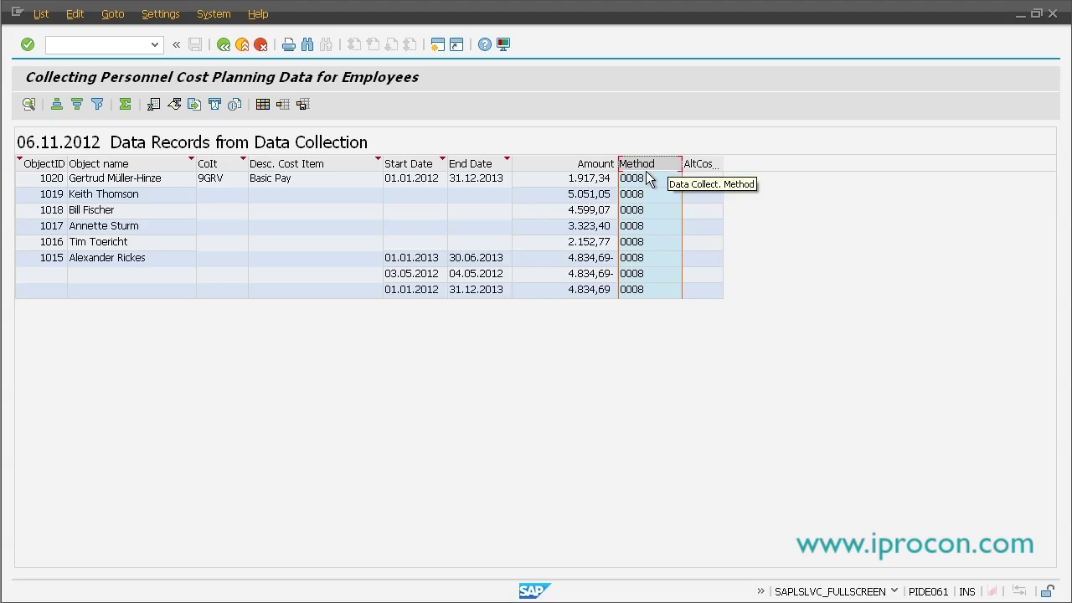
Examine the validity dates, amounts and Basic Pay cost item of the collected records for individual employees
click(419, 163)
ctrl+click(471, 163)
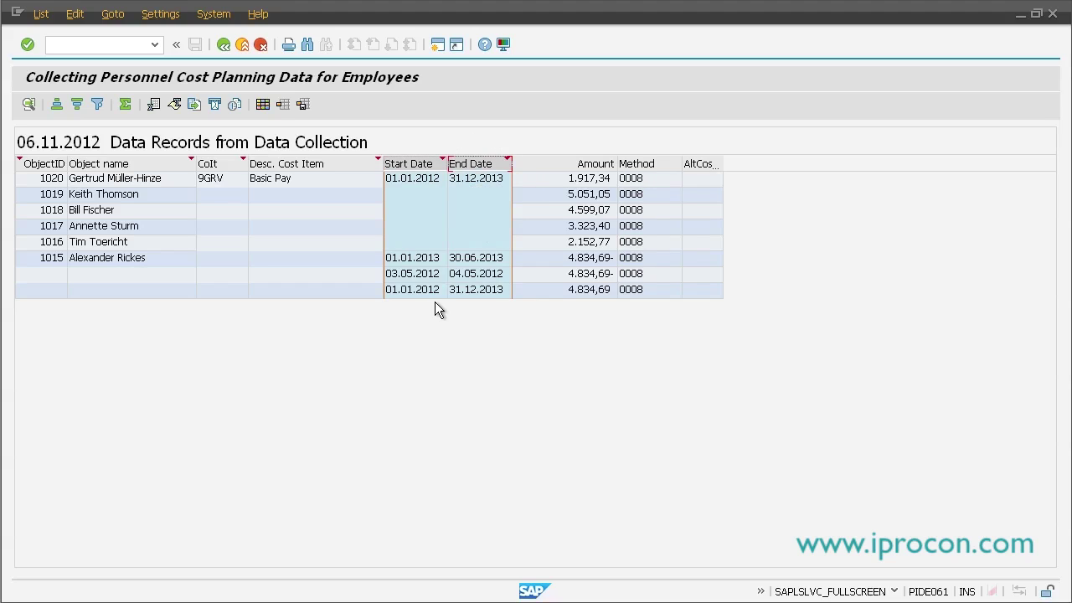
click(544, 180)
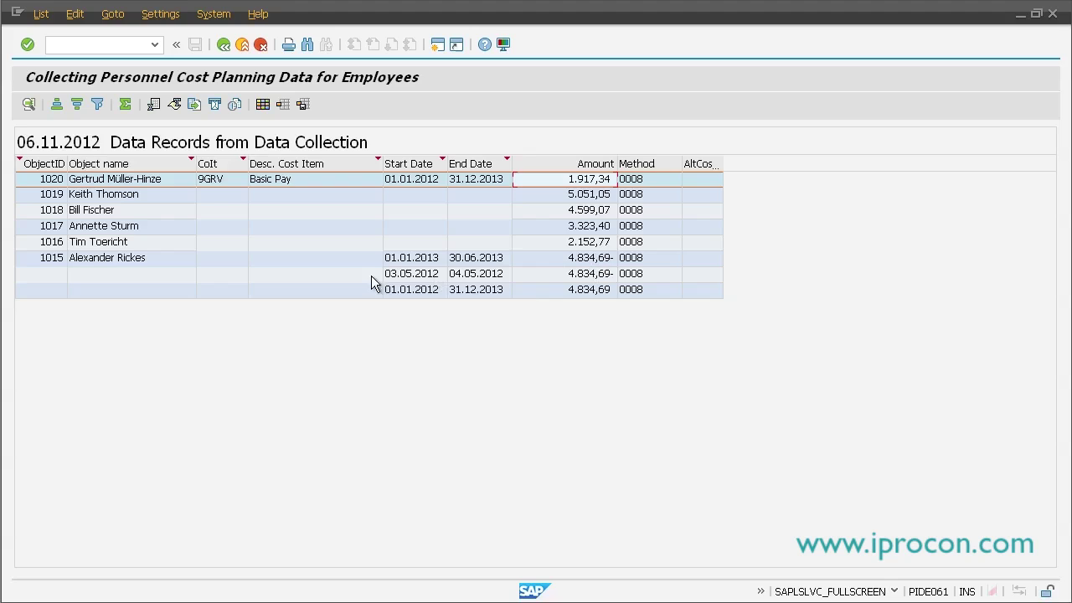
click(104, 257)
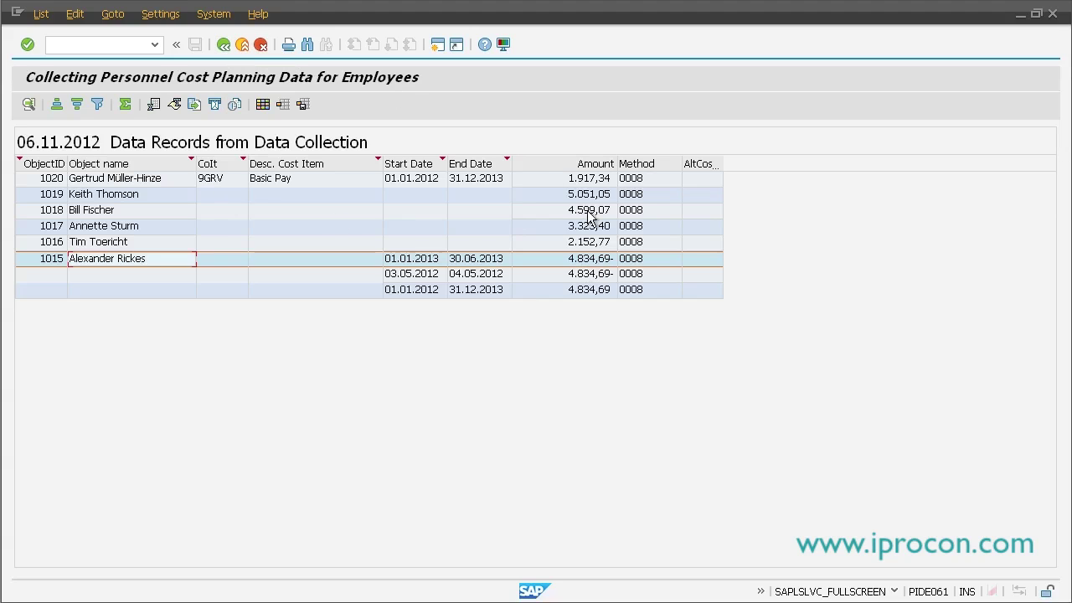
click(228, 179)
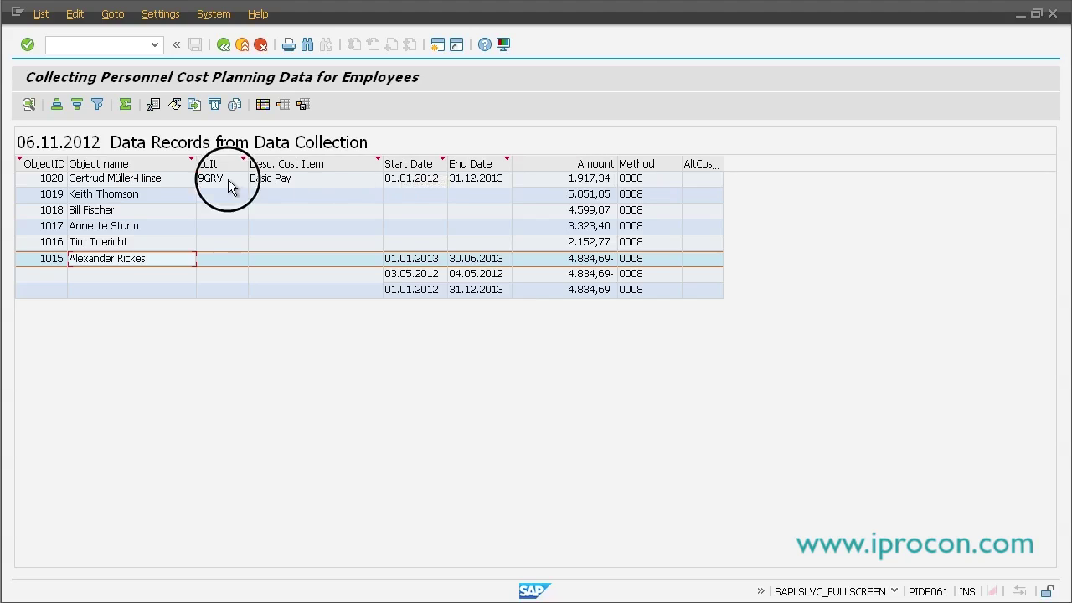
click(165, 183)
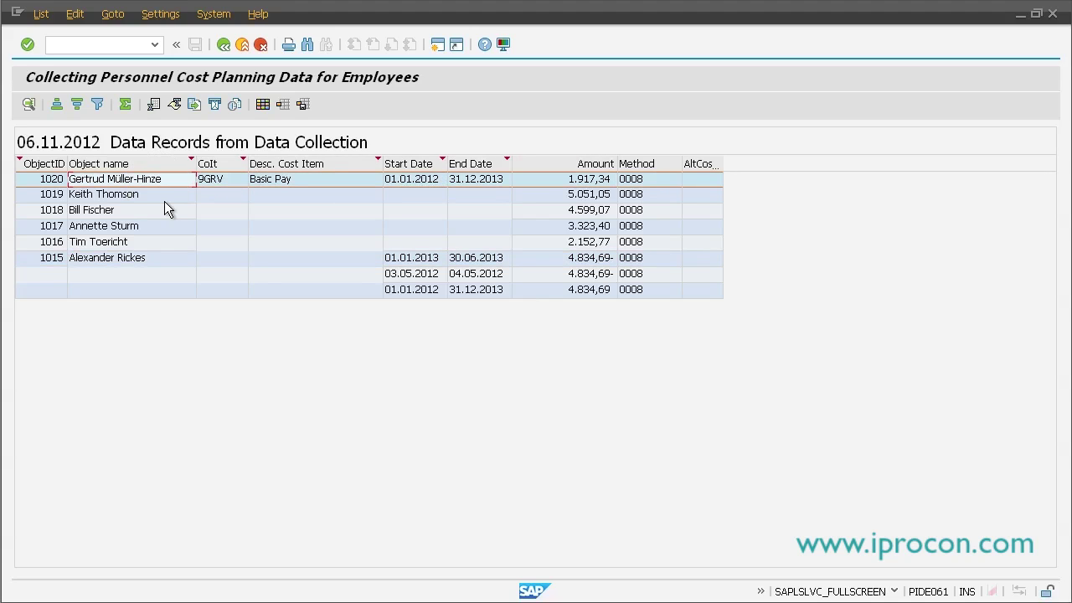
Add Rec. Payments/Deductions (0014) and Additional Payments (0015) to the data collection methods and rerun the test collection
click(225, 46)
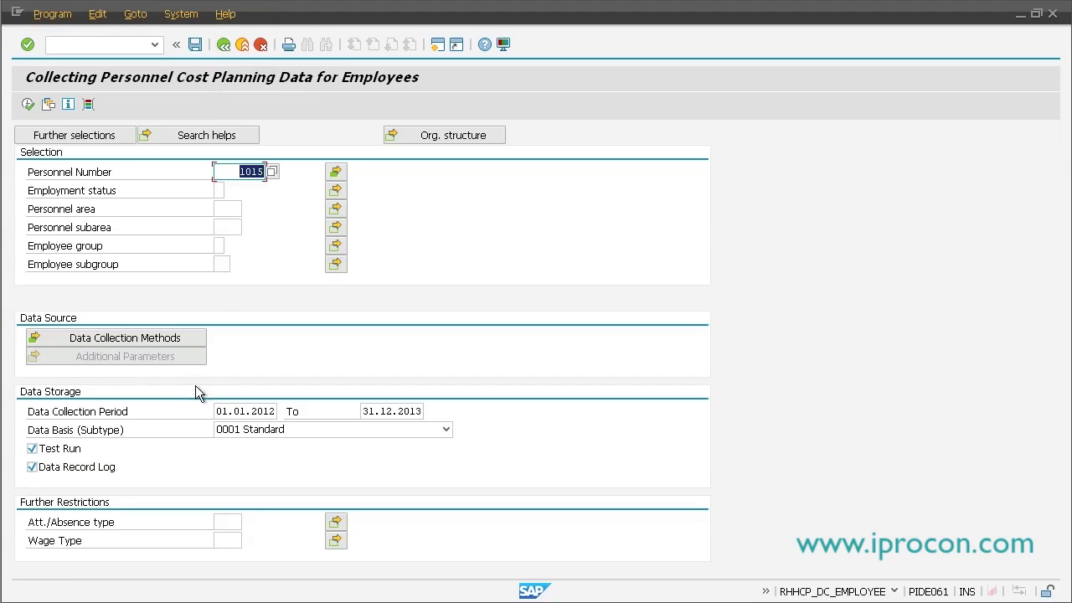
click(177, 339)
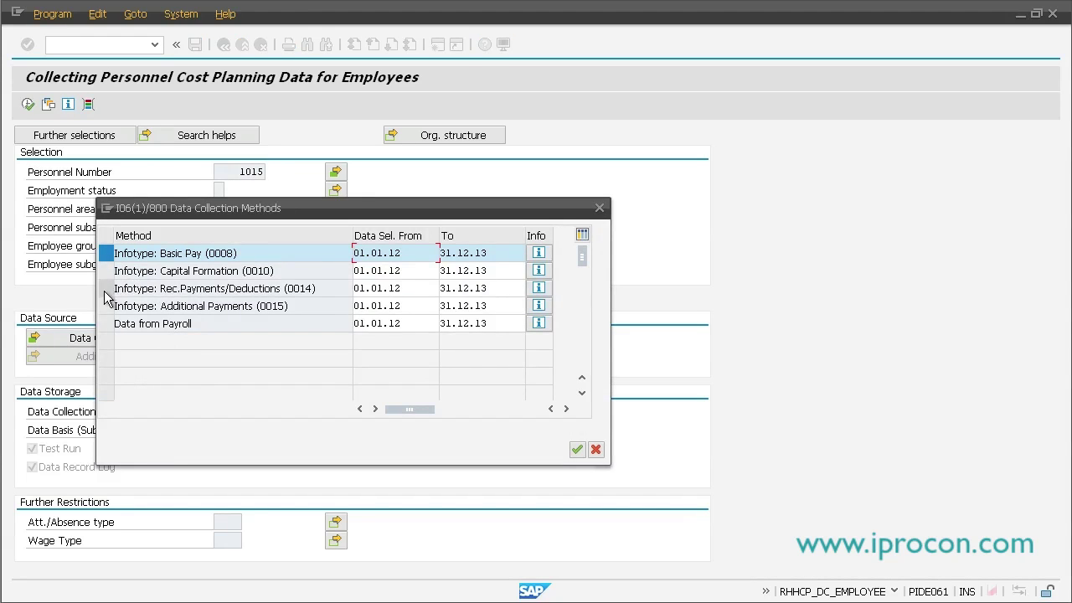
click(106, 289)
click(106, 306)
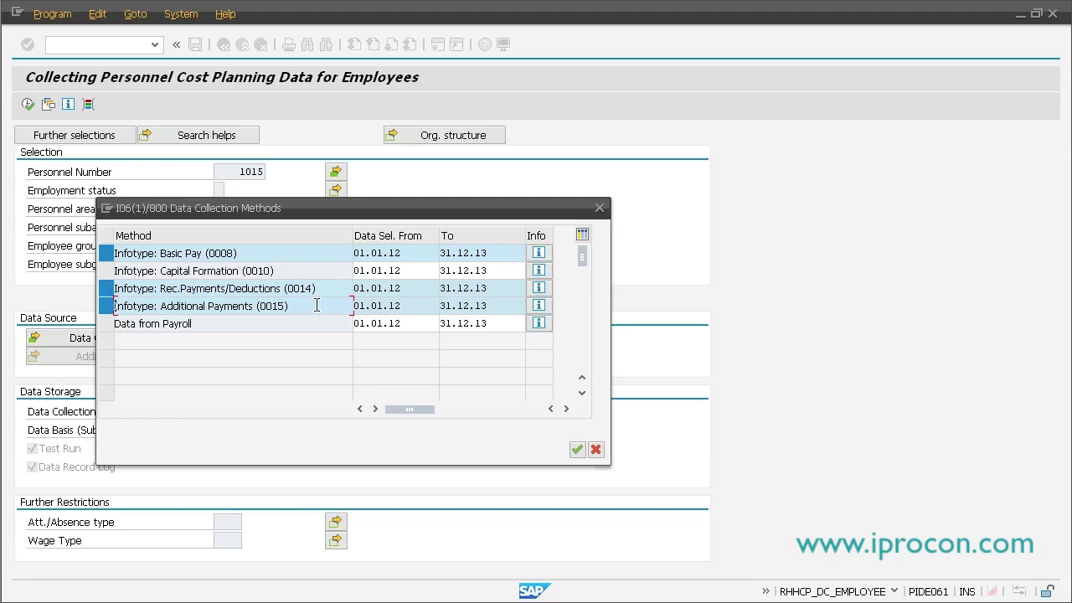
click(577, 451)
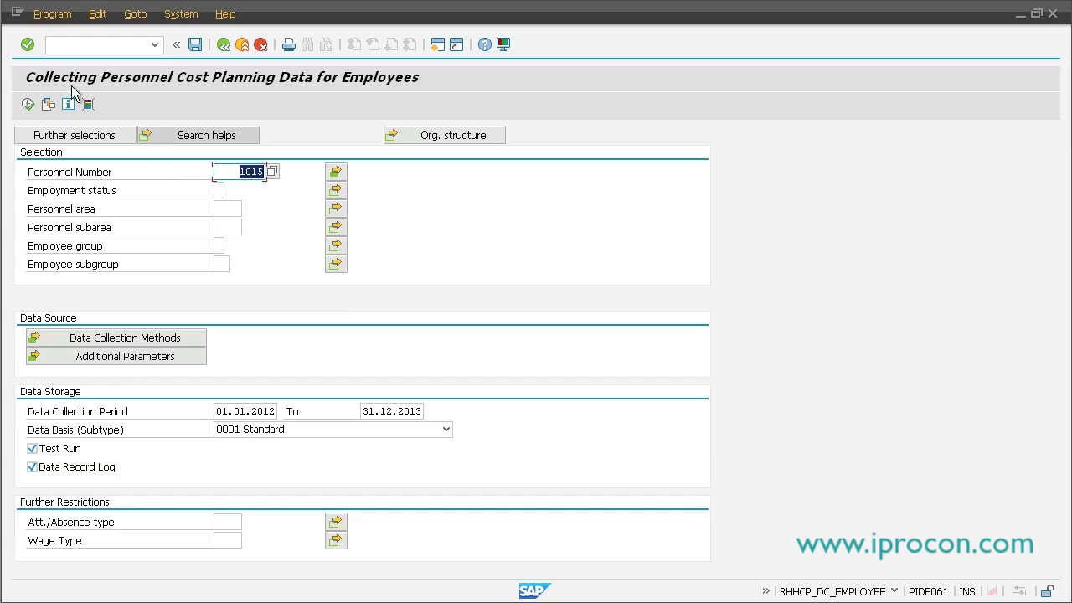
click(28, 104)
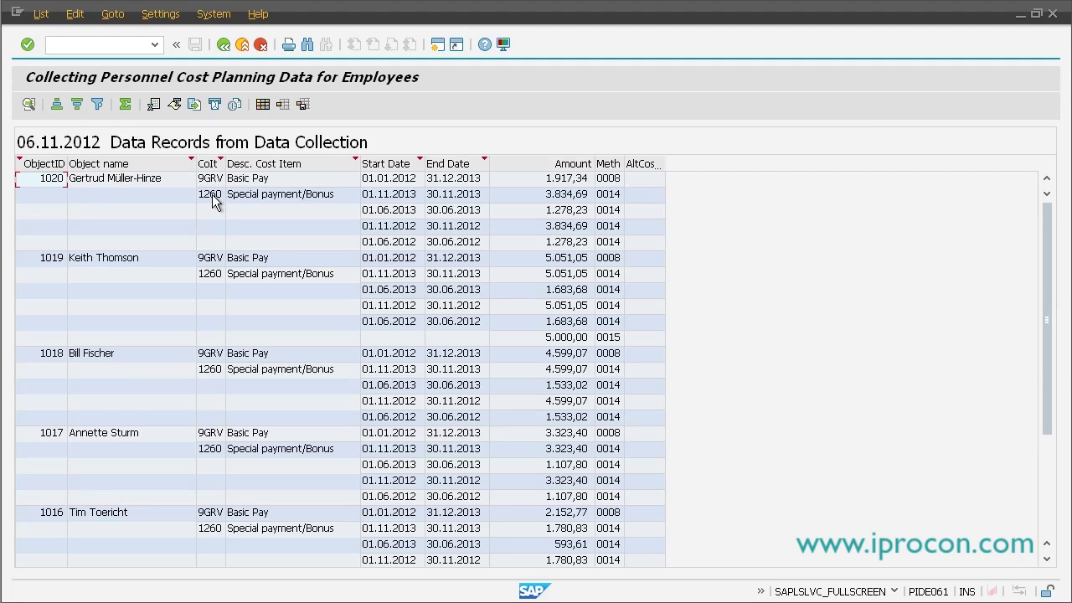
Examine the collection methods of the new data records and the Special payment/Bonus cost item 1260
click(618, 194)
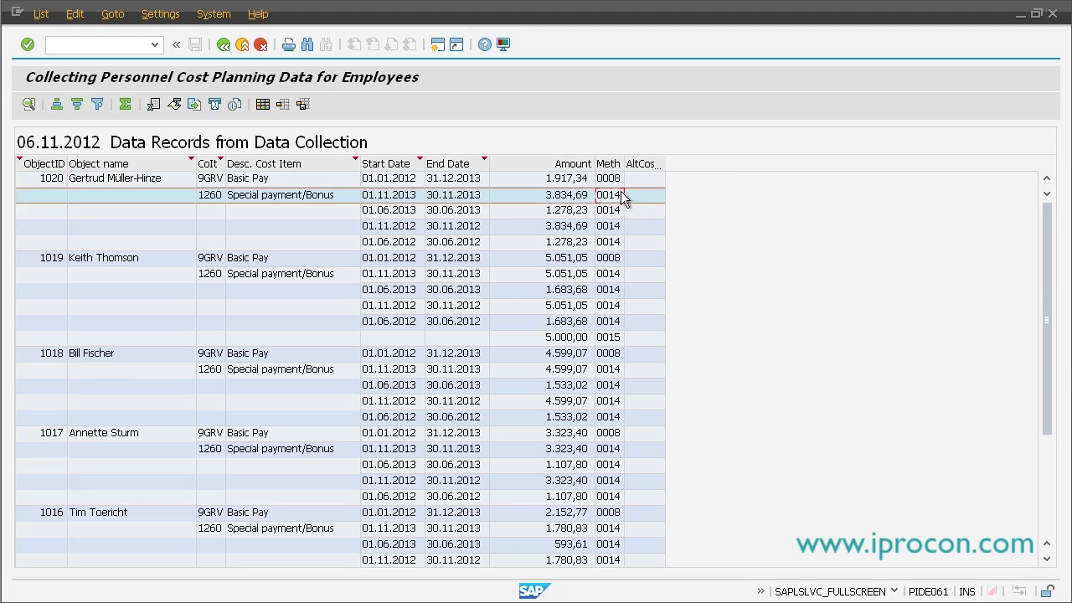
click(616, 226)
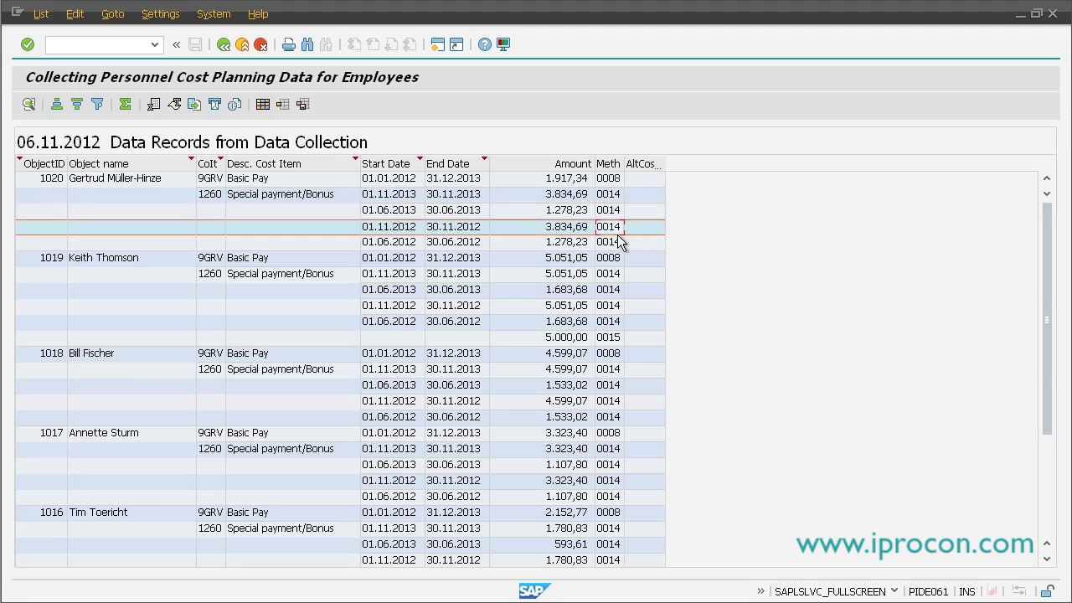
click(612, 338)
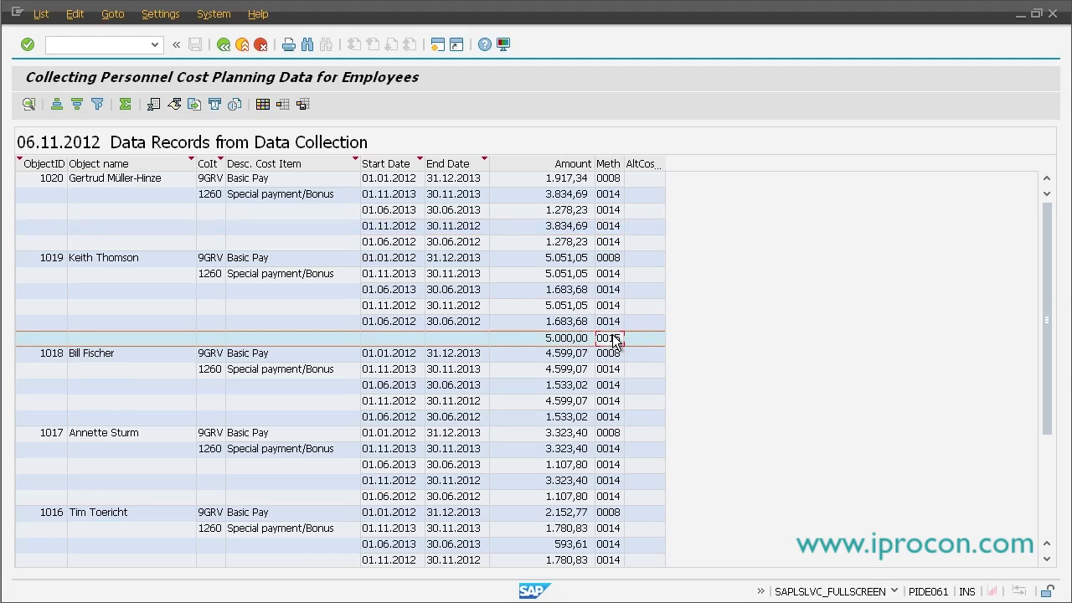
click(610, 326)
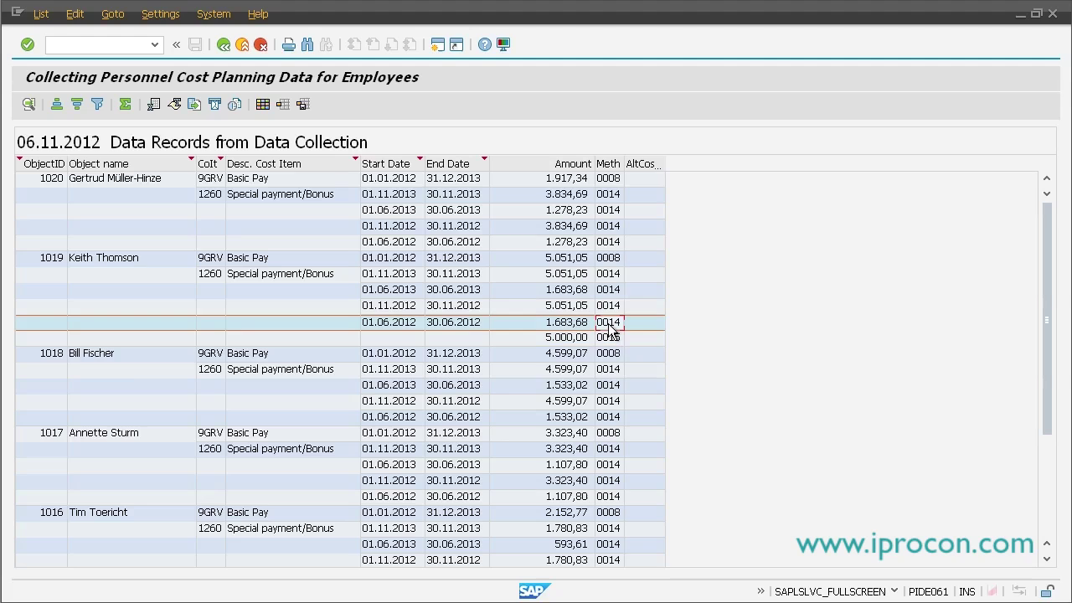
click(611, 260)
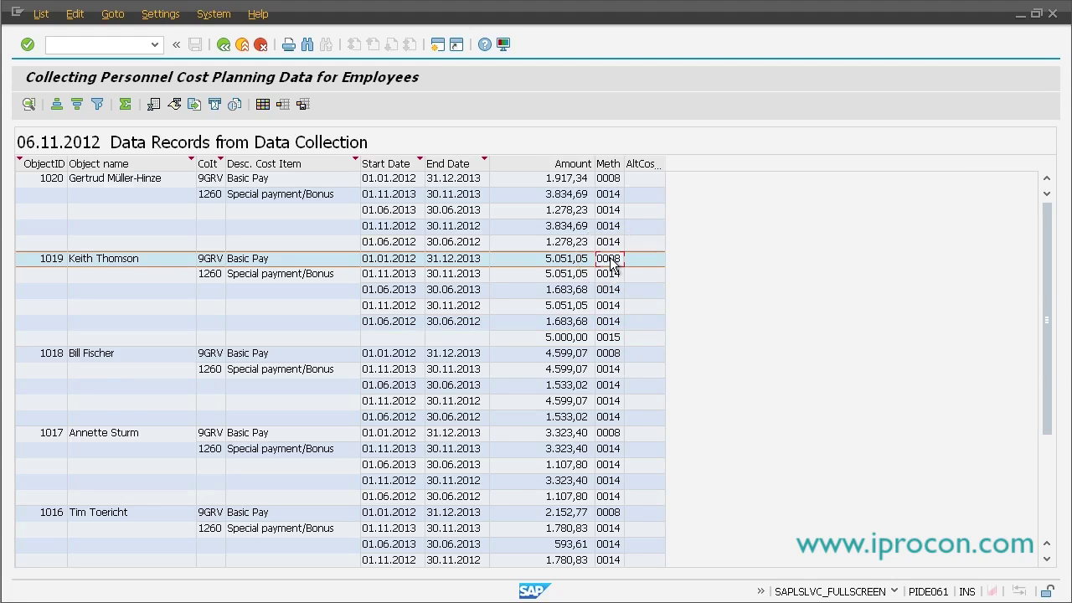
click(219, 275)
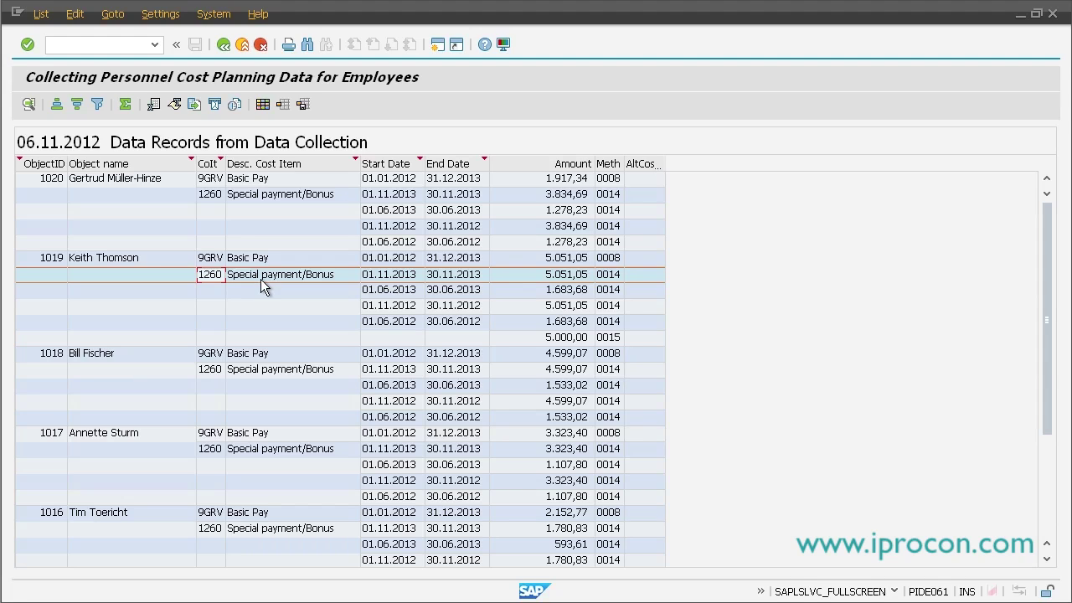
Leave the data collection report and open HR master data maintenance (PA30) from the favorites
click(224, 46)
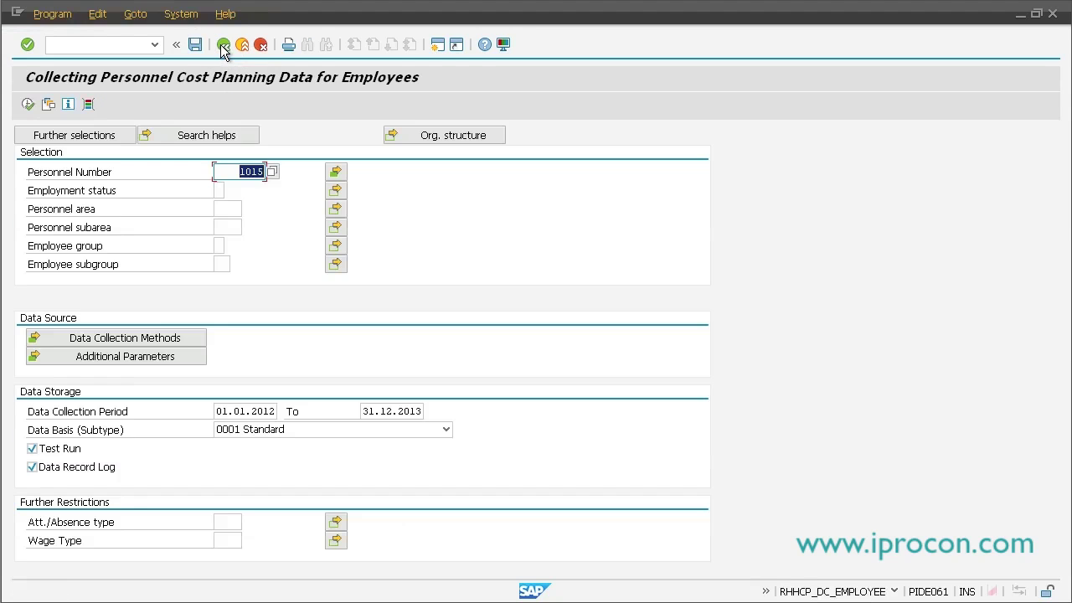
click(223, 46)
click(96, 44)
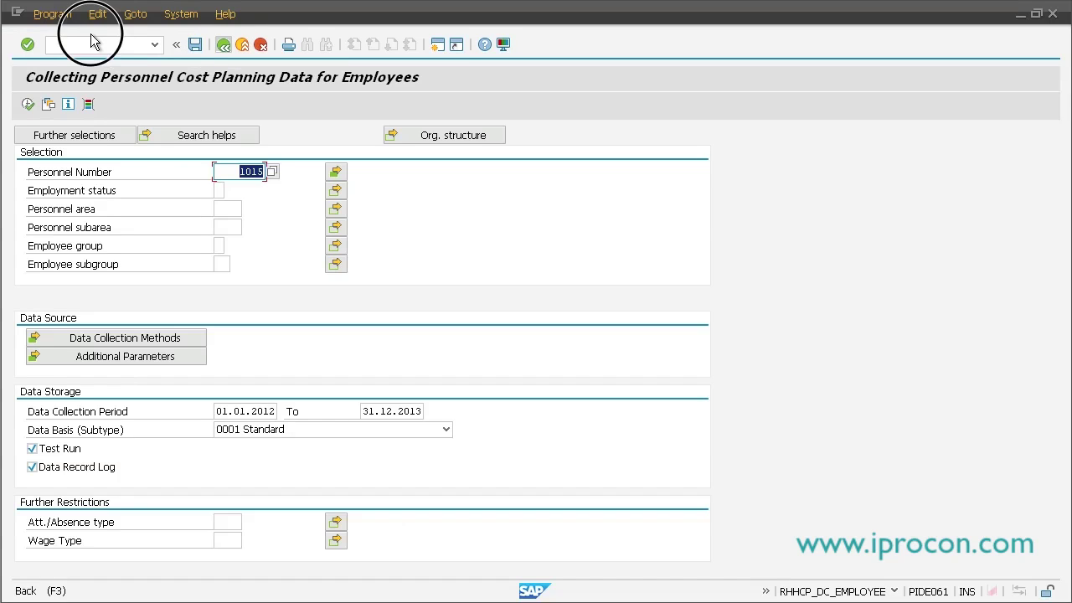
click(224, 44)
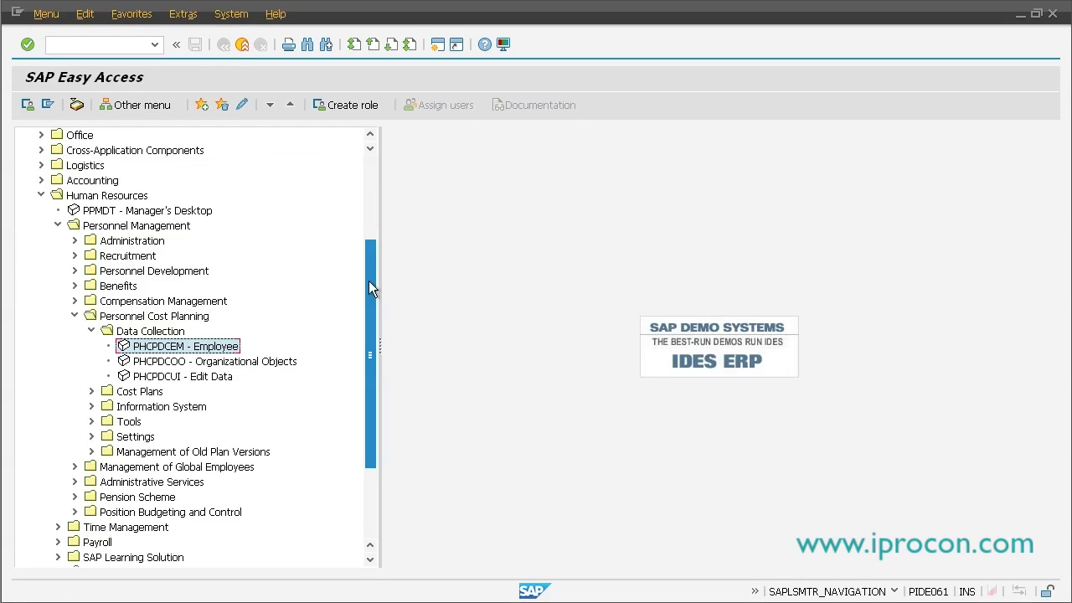
drag(368, 280, 371, 163)
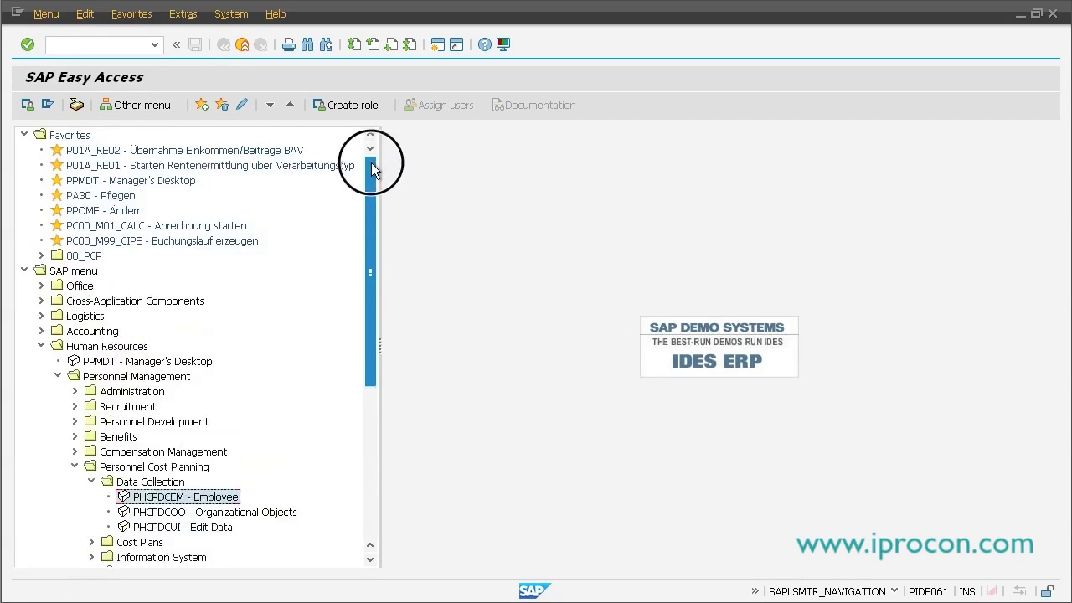
double_click(121, 195)
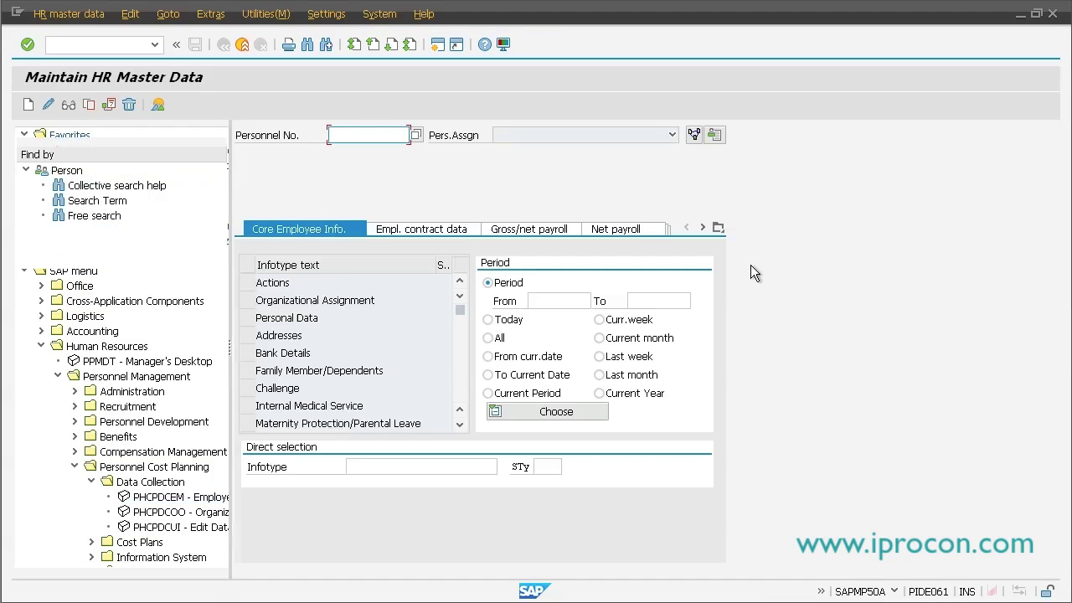
Load the first employee from the personnel number input history
key(BackSpace)
key(Down)
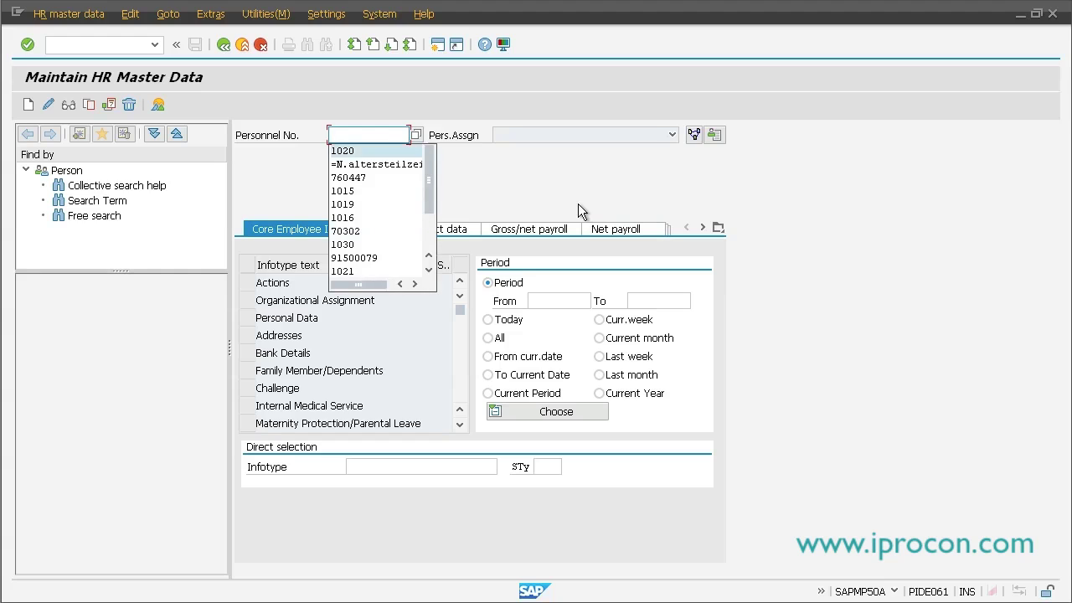
key(Return)
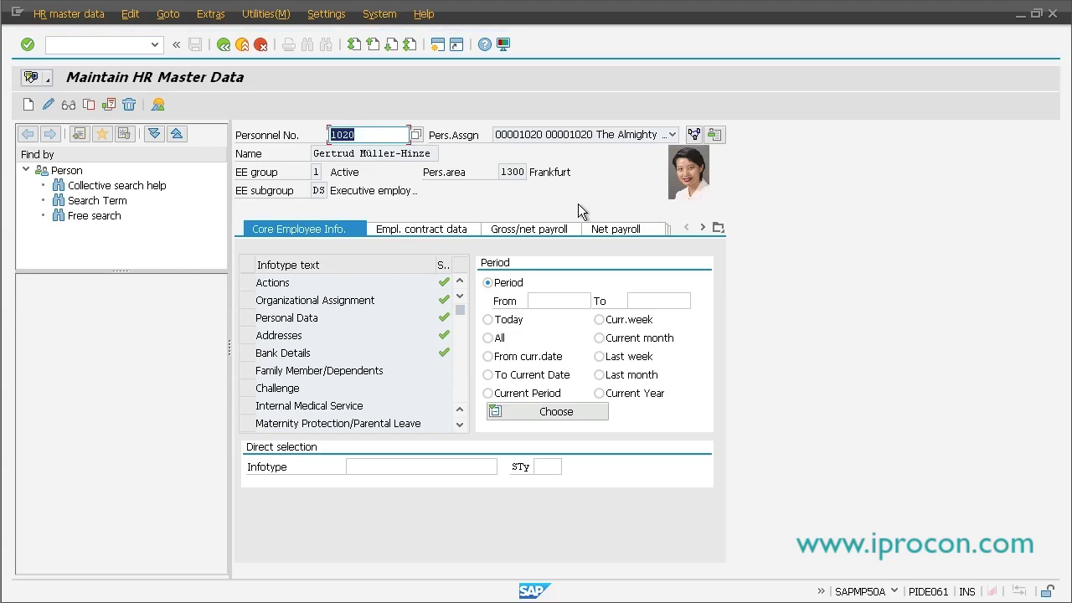
List the employee's infotype 0666 records with subtype 0001 for all periods
click(436, 465)
text(0666)
key(Return)
click(563, 467)
click(549, 473)
text(0001)
key(Return)
click(488, 337)
click(158, 105)
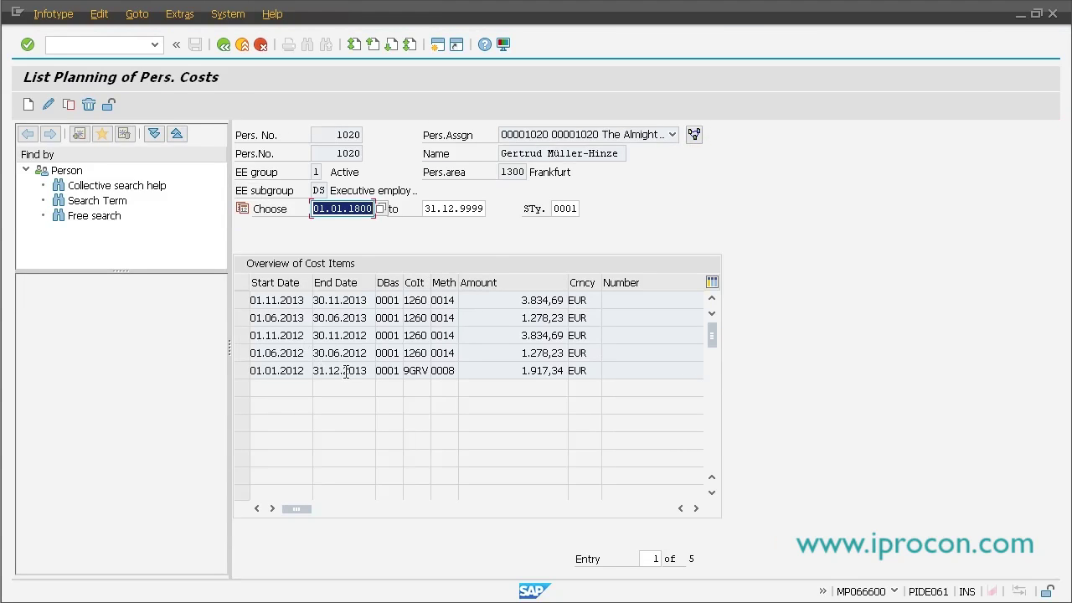
Open the employee's 9GRV Basic Pay cost item for changing and examine its amount
click(245, 371)
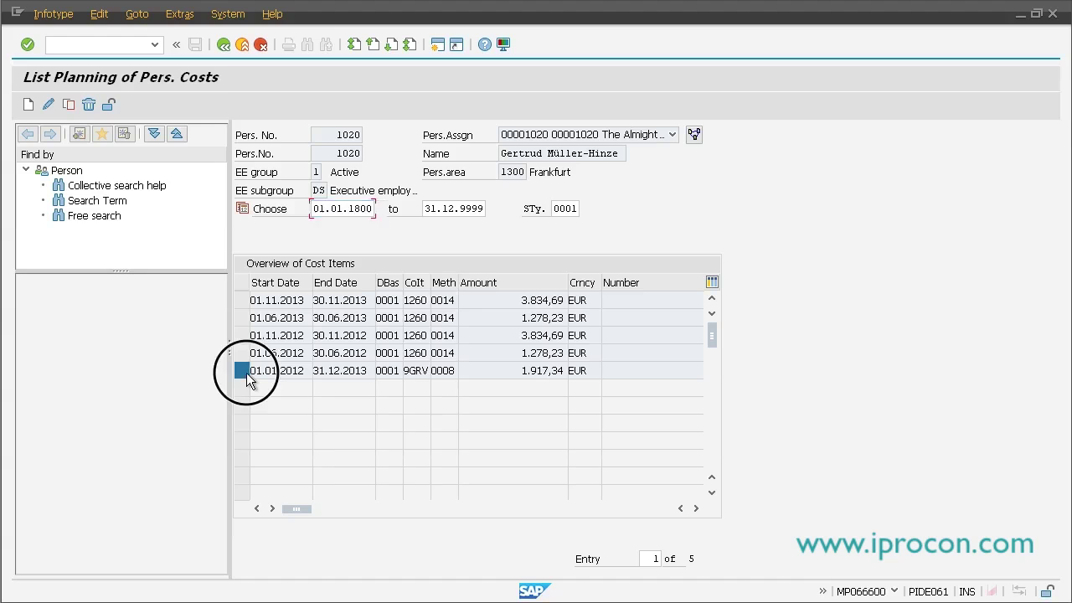
click(51, 104)
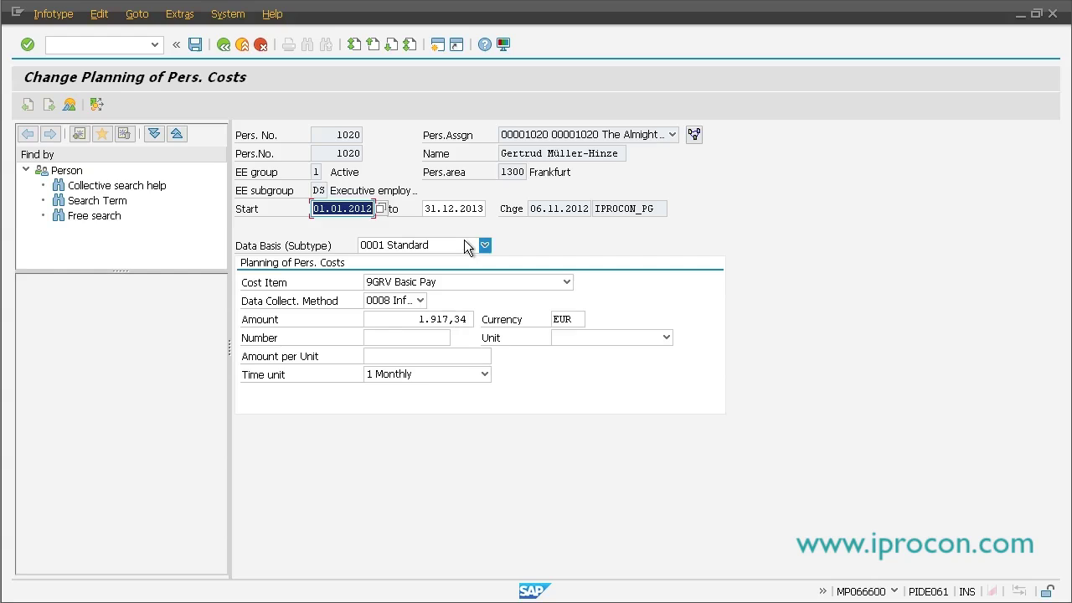
drag(407, 323, 511, 325)
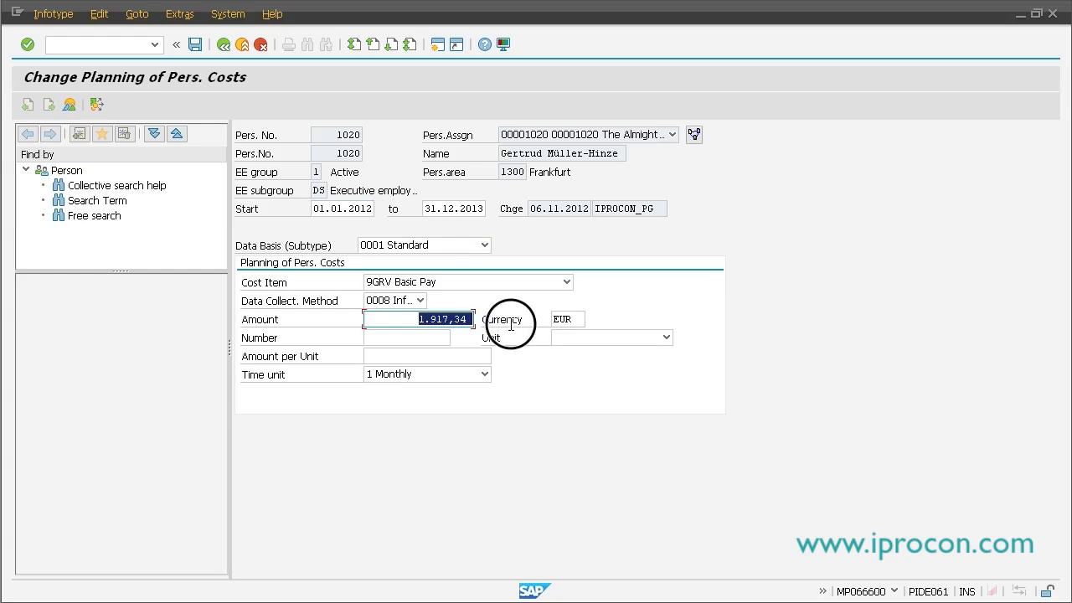
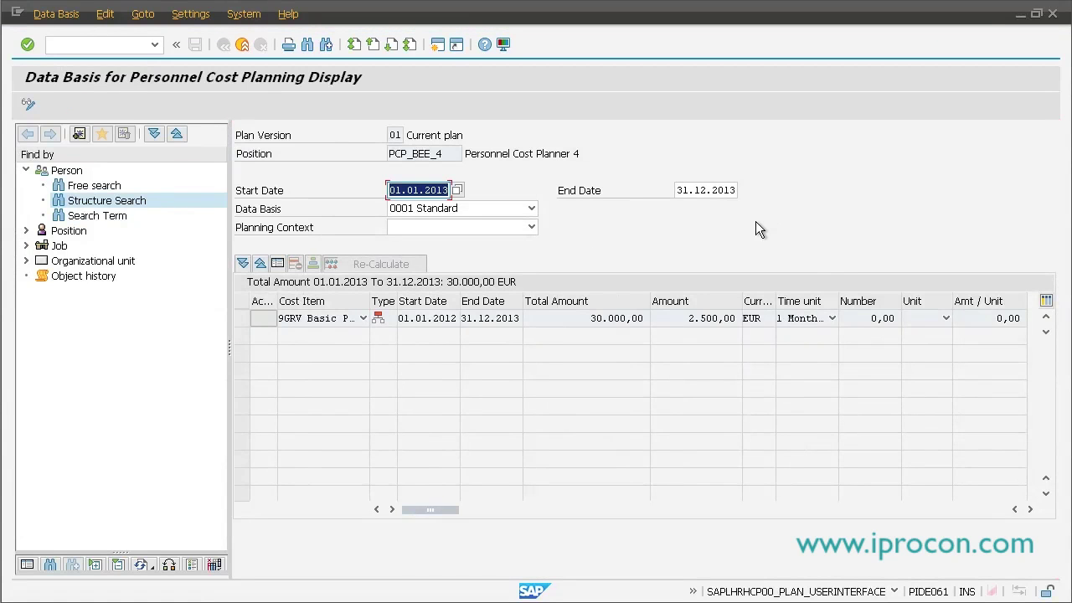
Set the planning context of position PCP_BEE_4 to CP Personnel Cost Planning
click(531, 227)
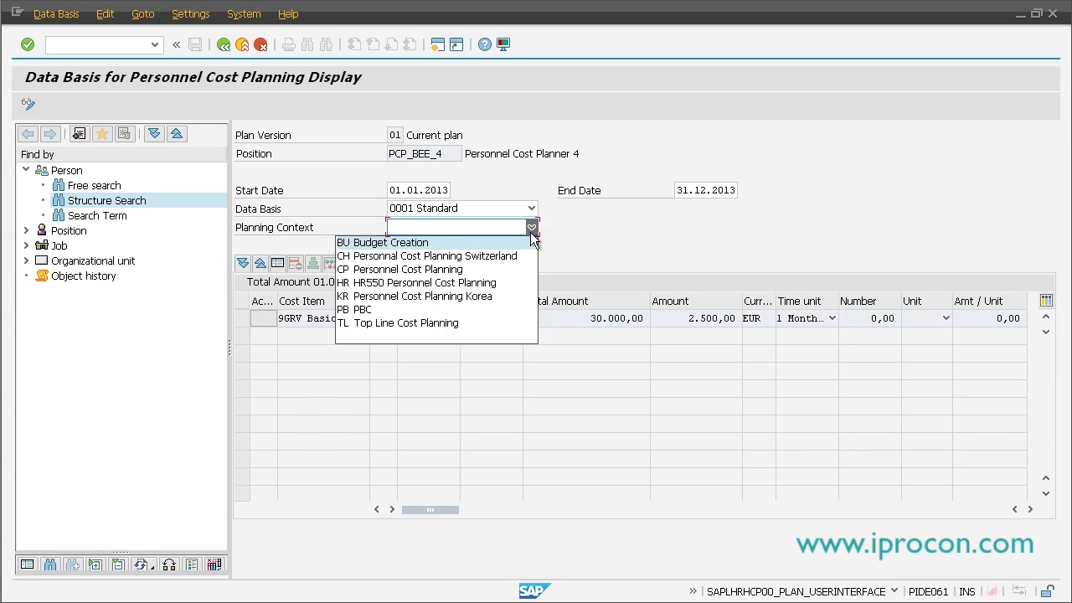
click(514, 270)
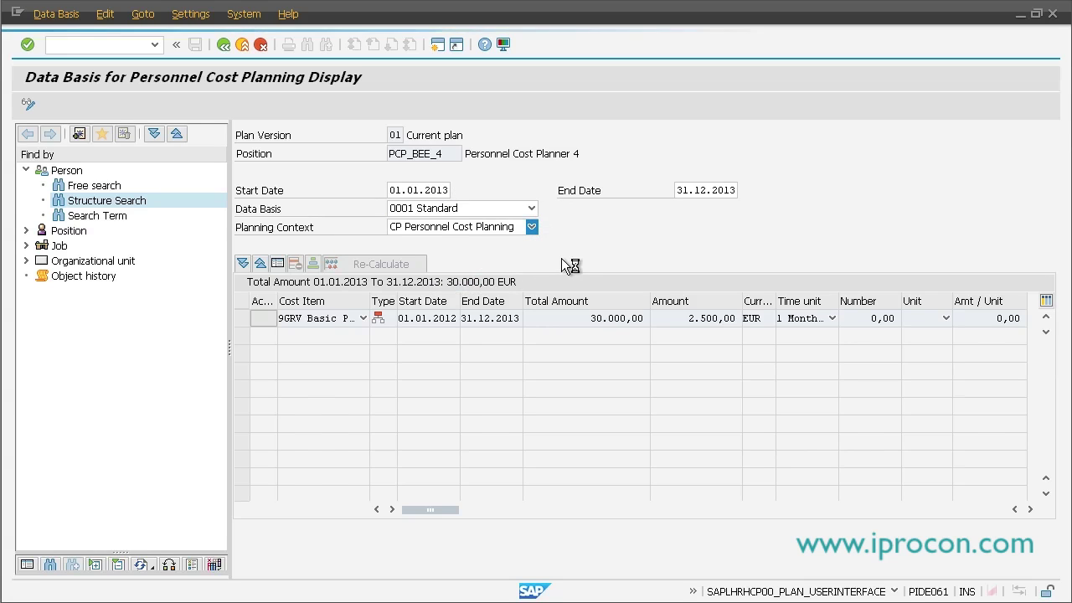
click(585, 208)
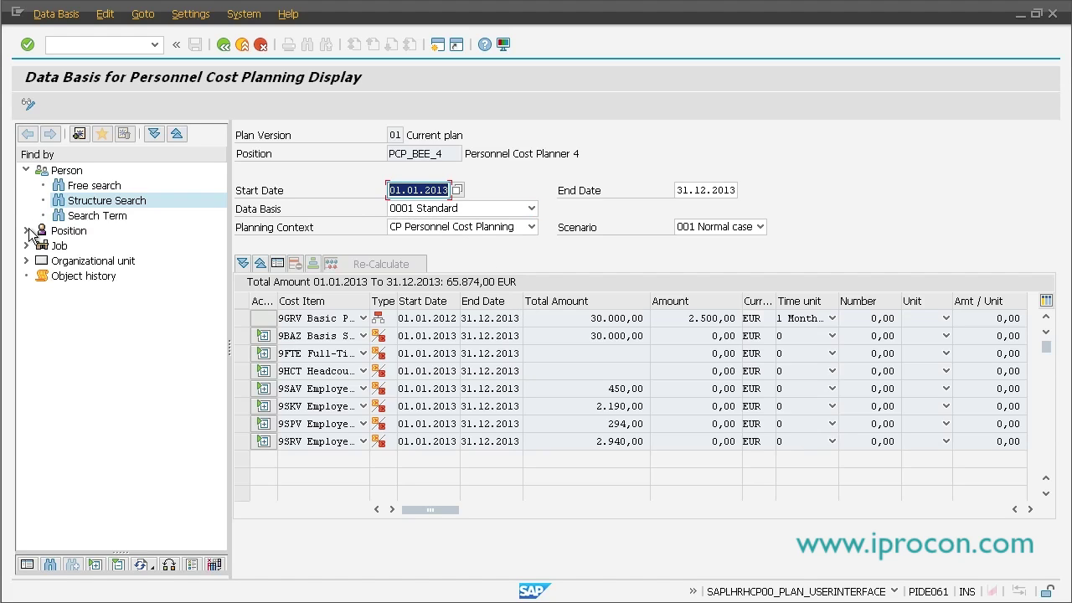
Search for the person by the employee's personnel number and enlarge the hit list area
double_click(94, 186)
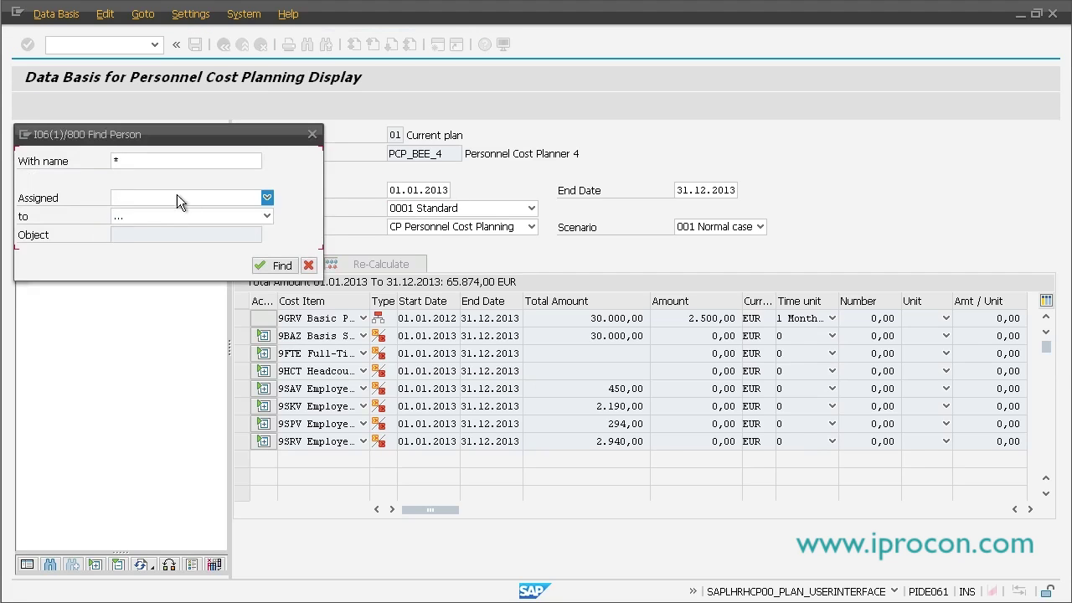
text(1020)
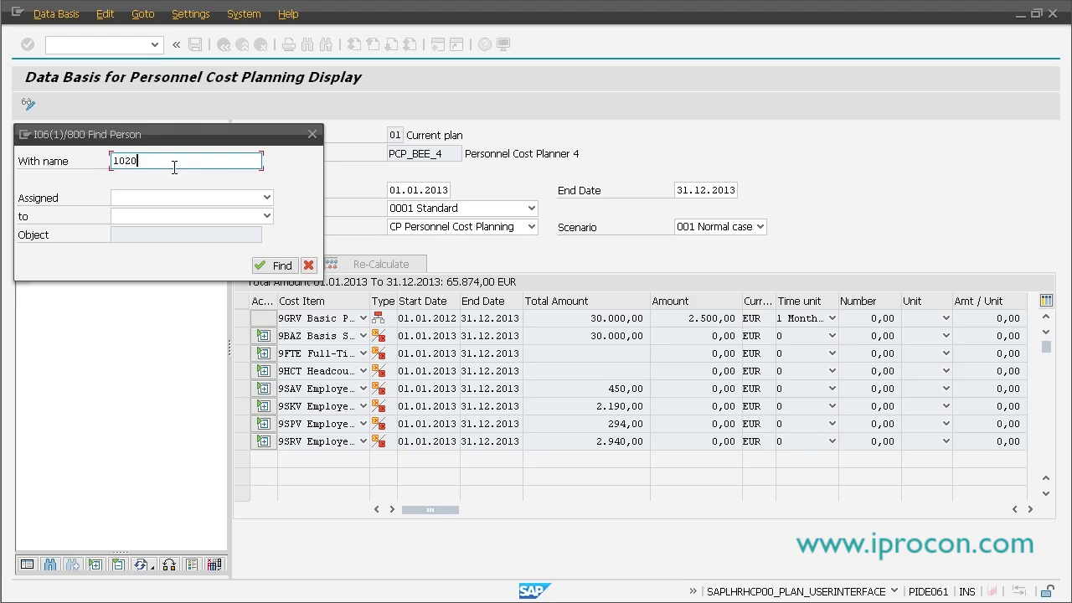
key(Return)
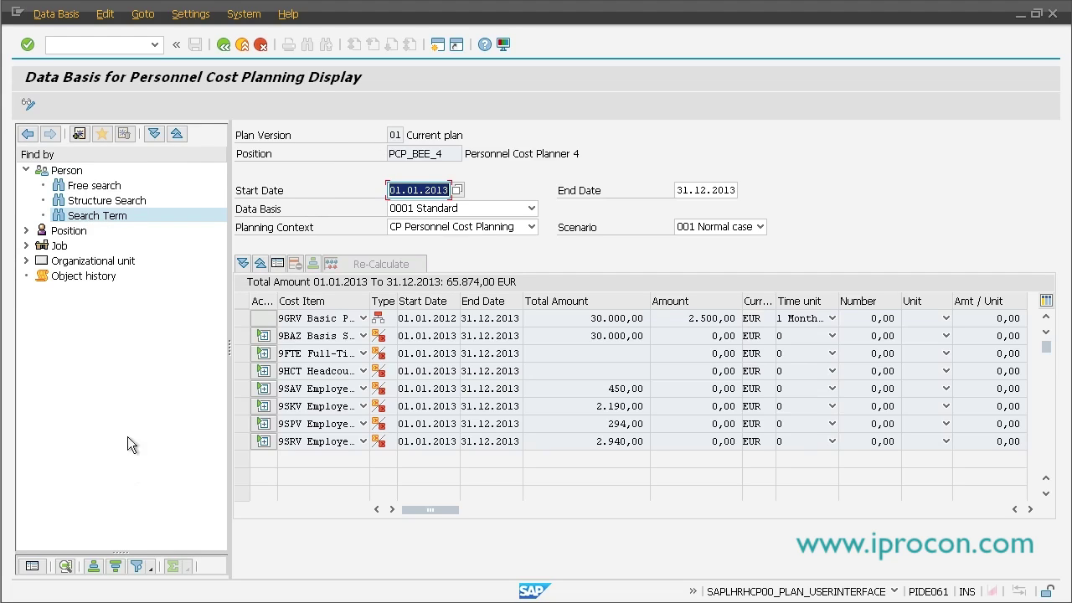
drag(145, 553, 145, 416)
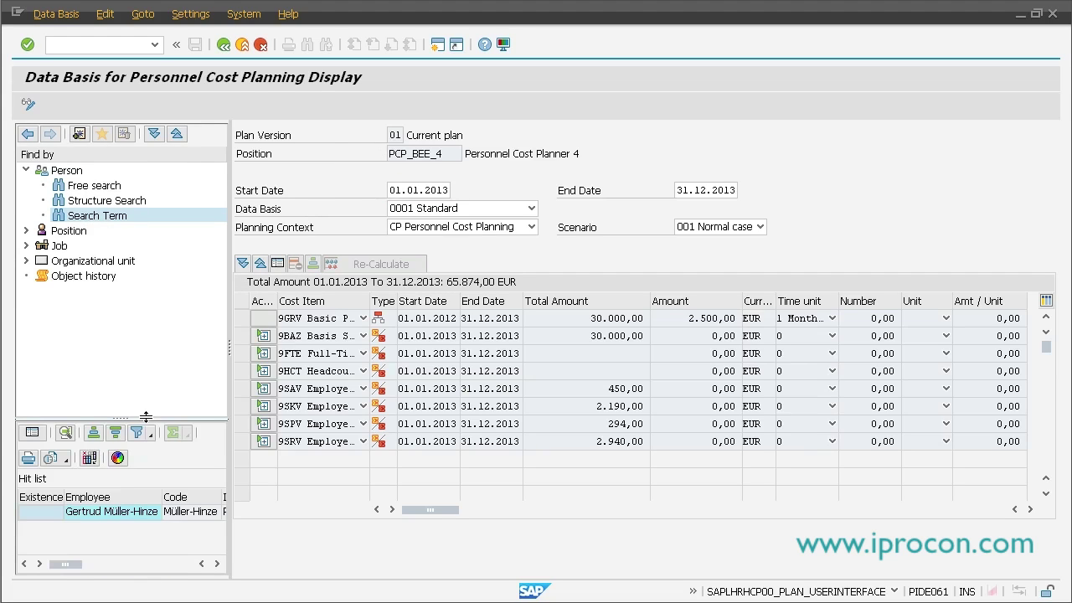
Load the found employee's cost planning data basis from the hit list and switch it to change mode
double_click(116, 512)
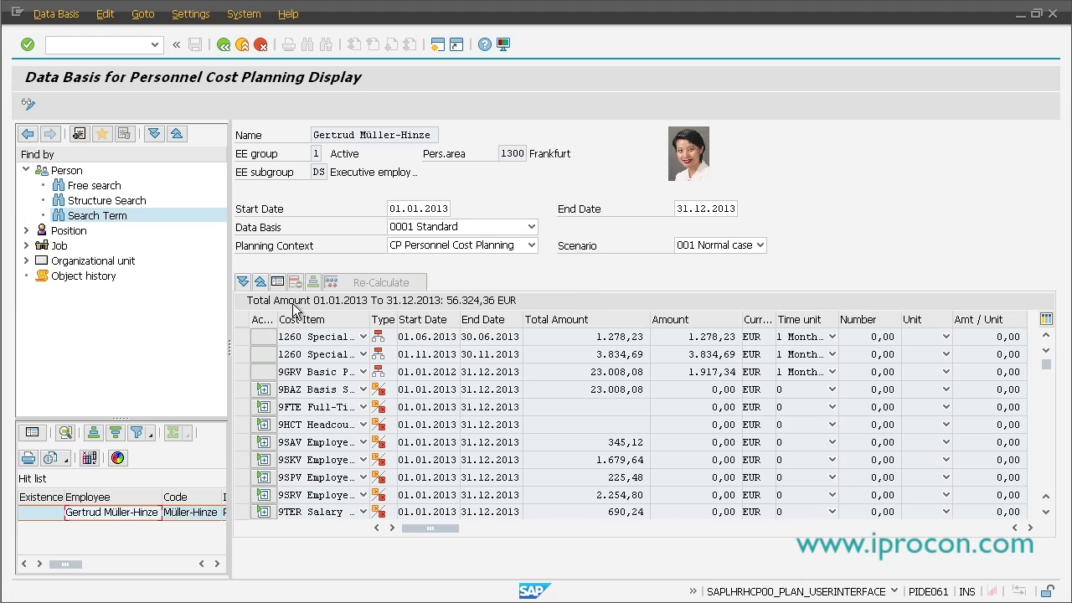
click(263, 342)
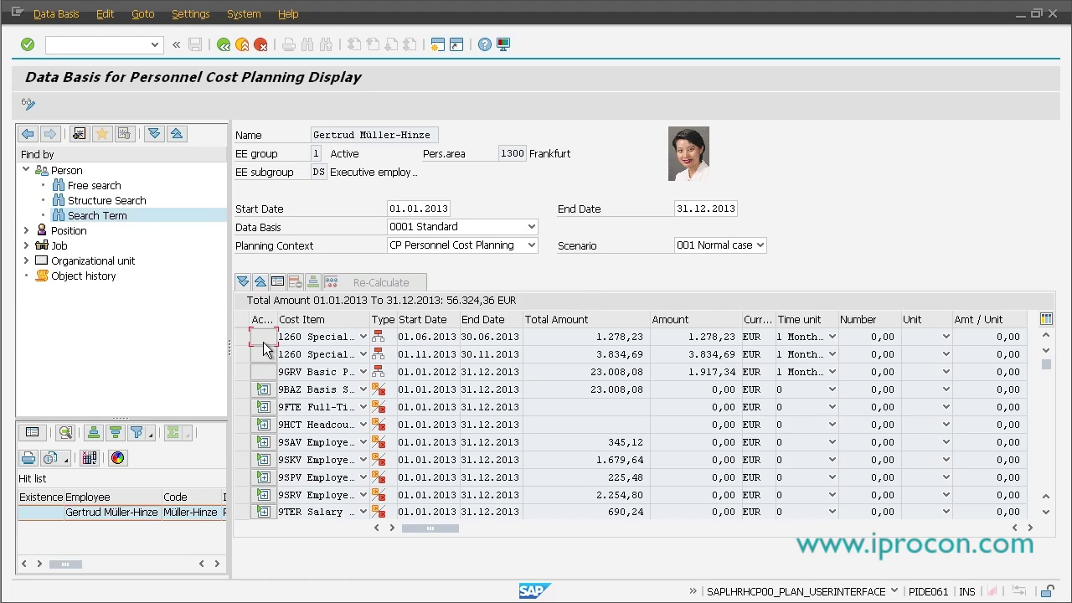
click(25, 106)
click(36, 106)
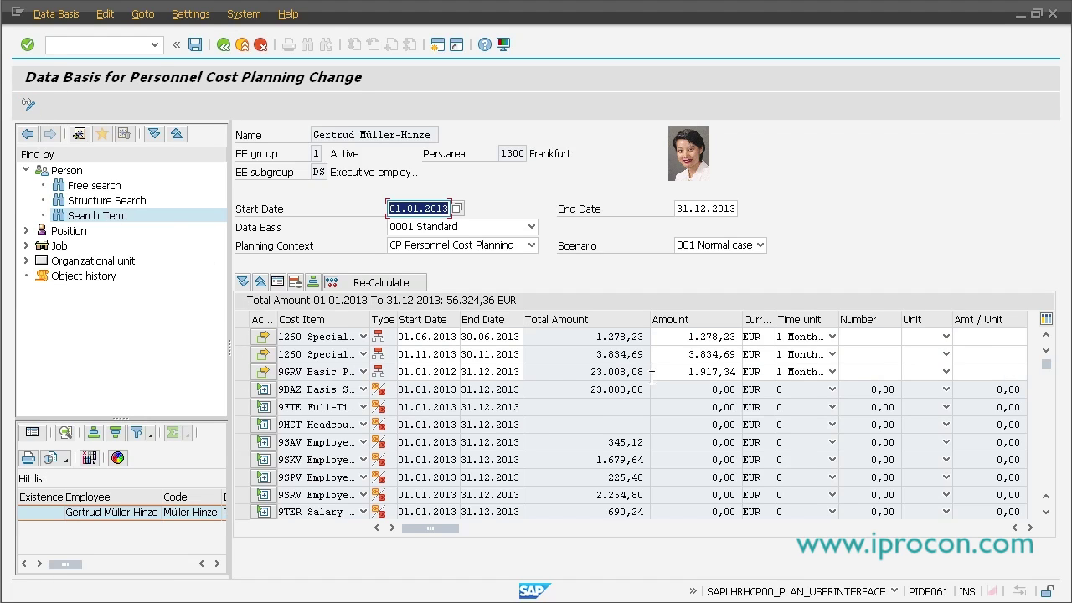
Set the employee's 9GRV Basic Pay amount to 2000 EUR per month, recalculate, and check the dependent cost items
drag(688, 373, 761, 373)
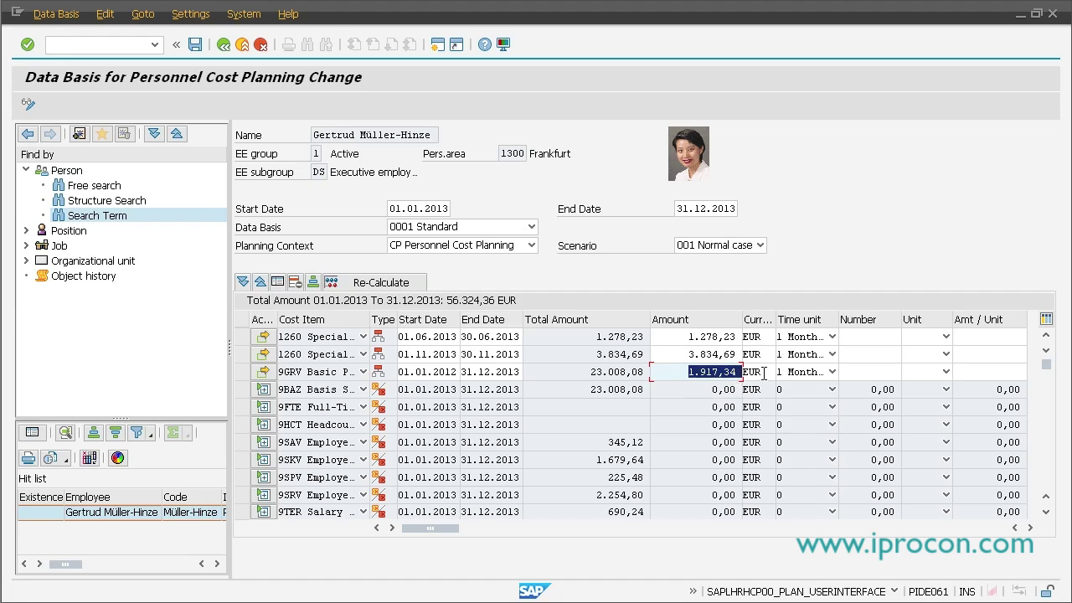
text(2000)
key(Return)
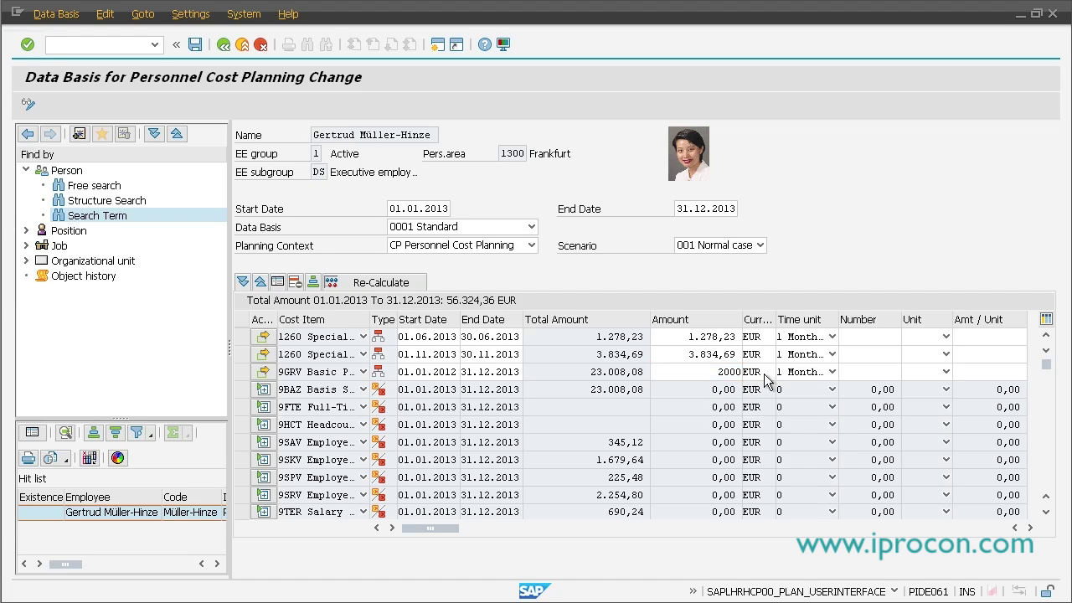
click(366, 285)
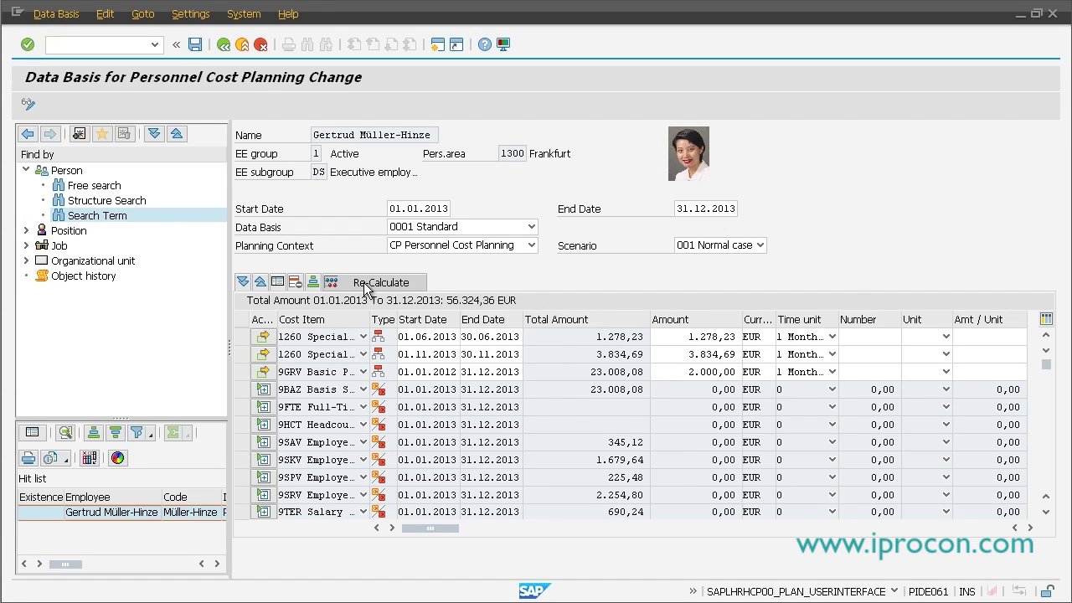
click(366, 284)
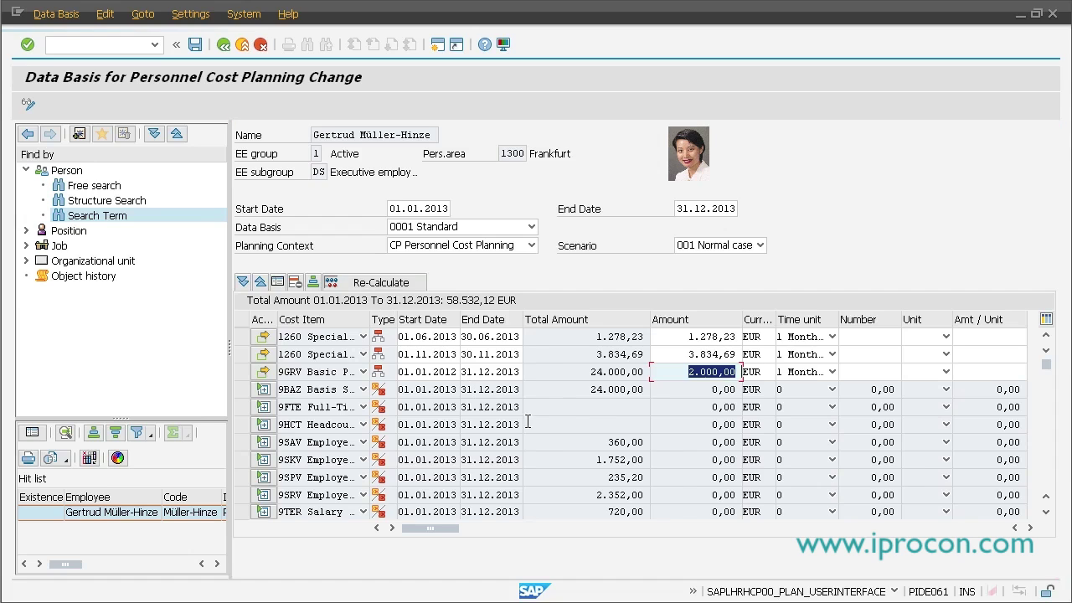
click(612, 442)
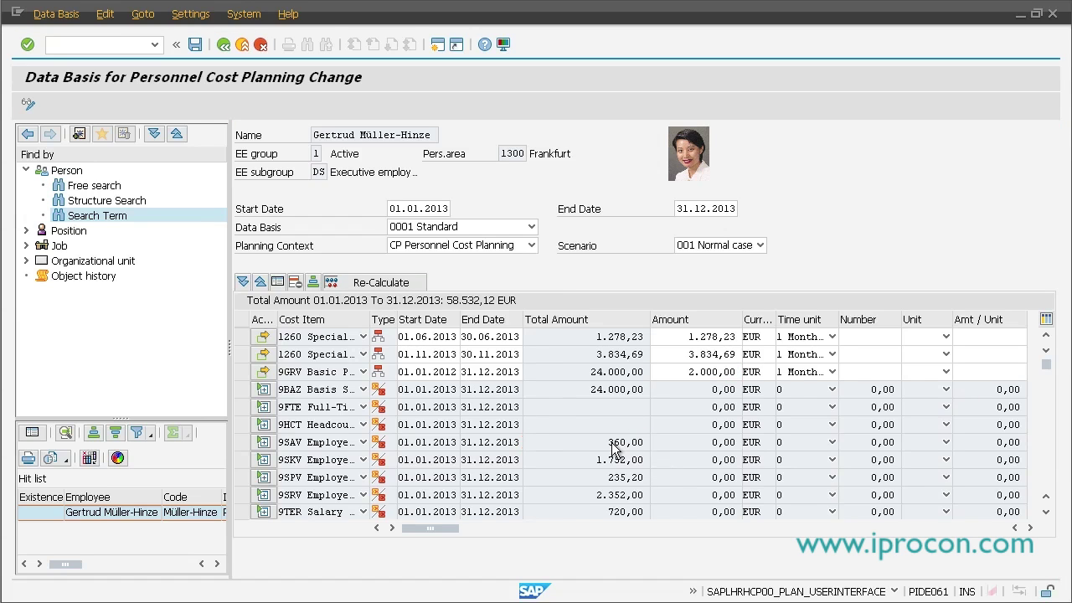
scroll(614, 450, down, 1)
scroll(613, 449, up, 1)
Set the employee's 9GRV Basic Pay amount to 1500 EUR per month and recalculate the dependent cost items
drag(678, 374, 760, 376)
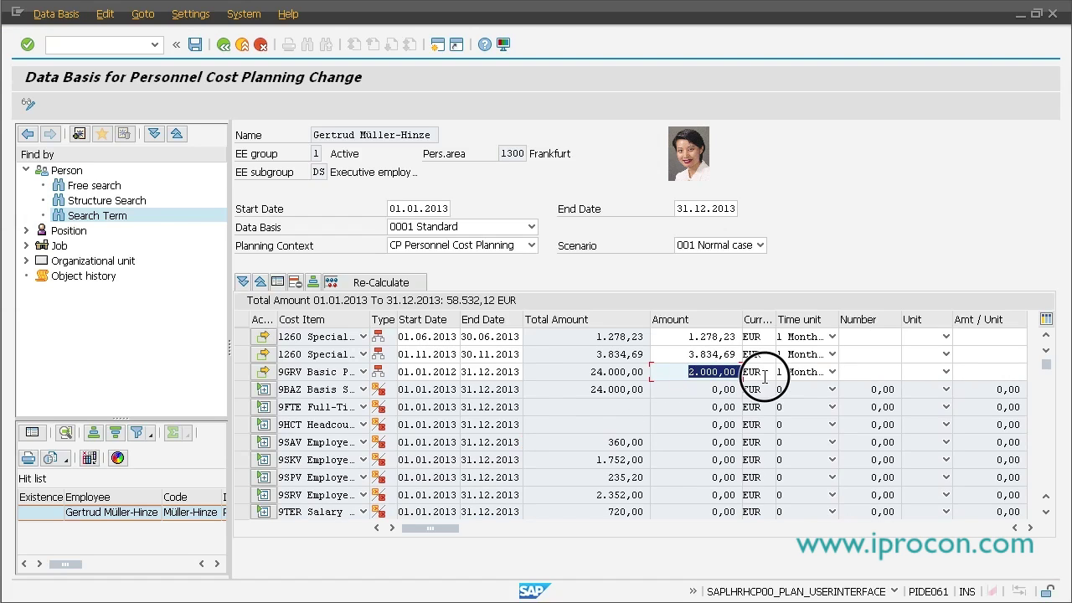
text(15)
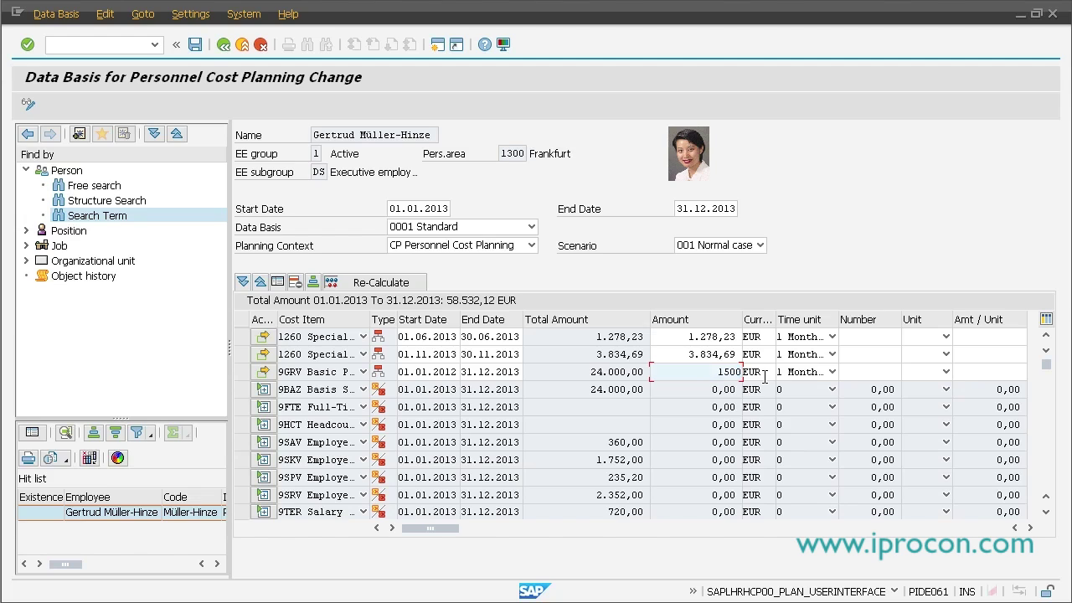
key(Return)
click(366, 285)
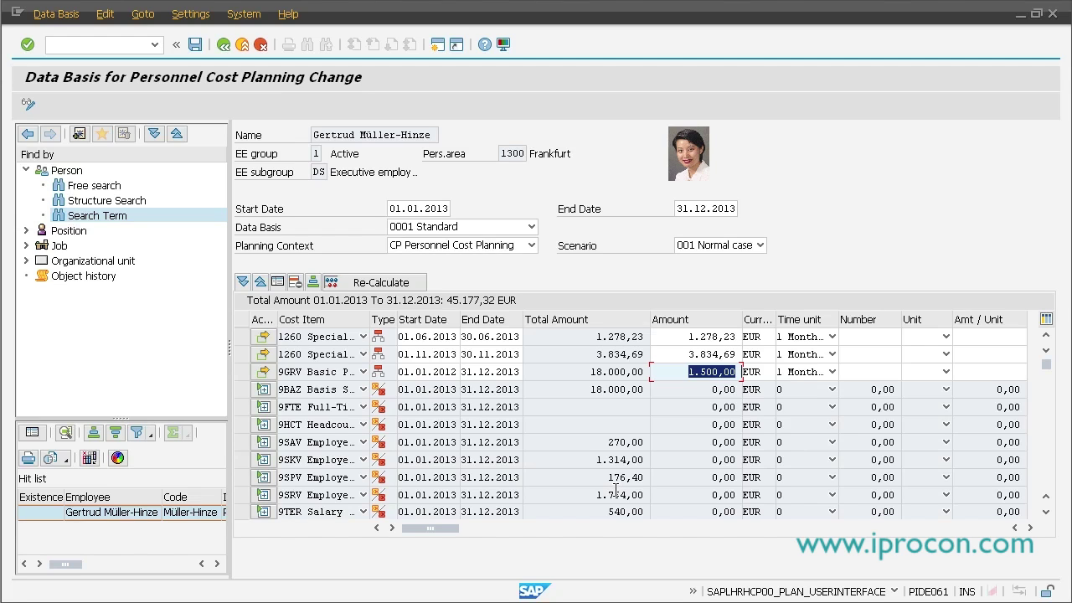
Expand the Position, Job and Organizational unit search options to view the object types available for finding data
click(26, 231)
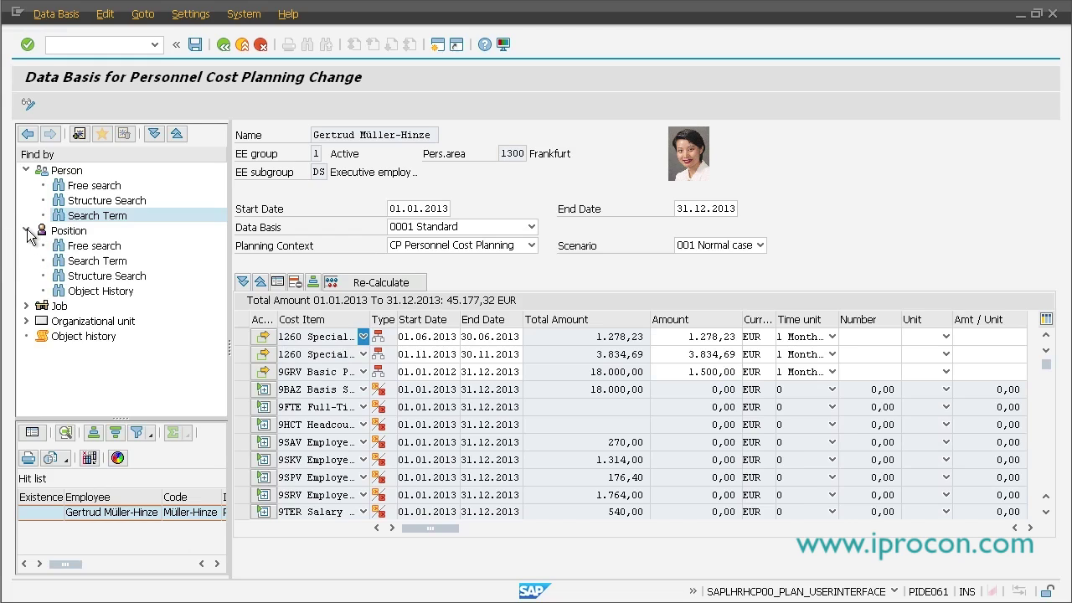
click(26, 306)
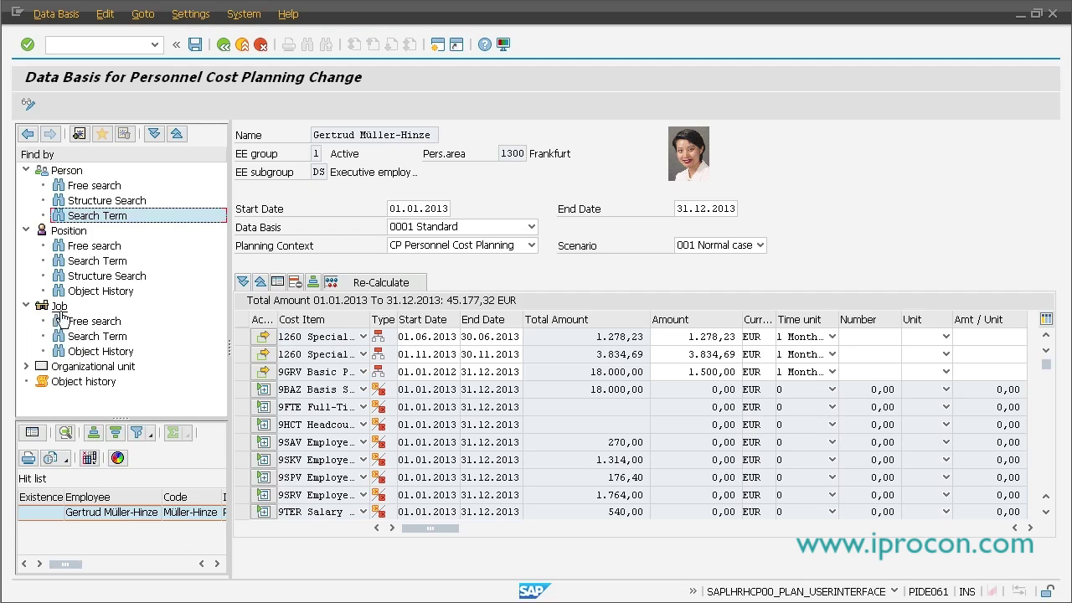
click(26, 366)
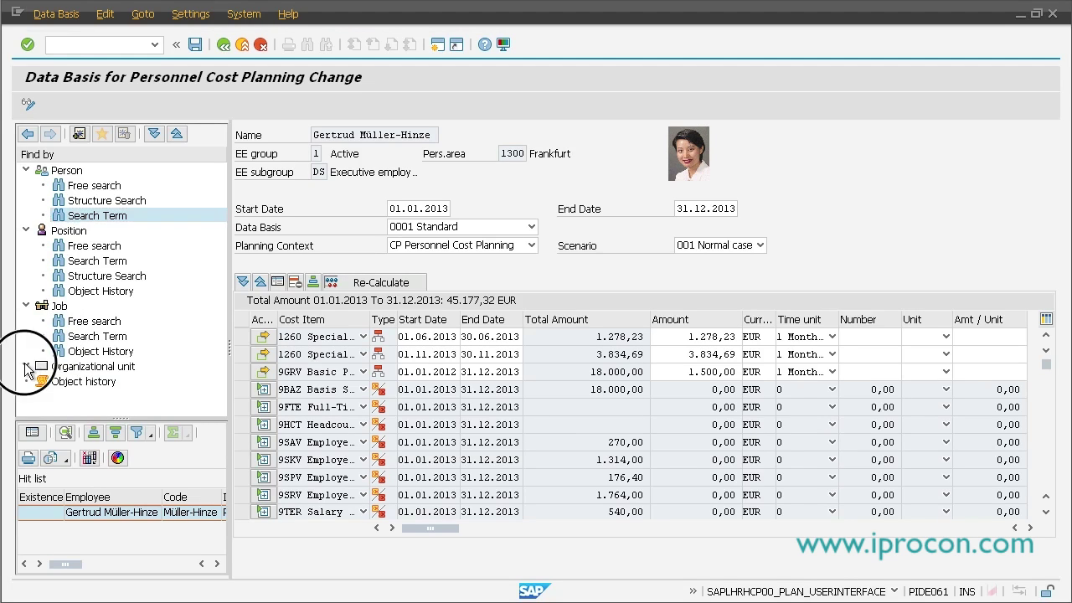
click(226, 364)
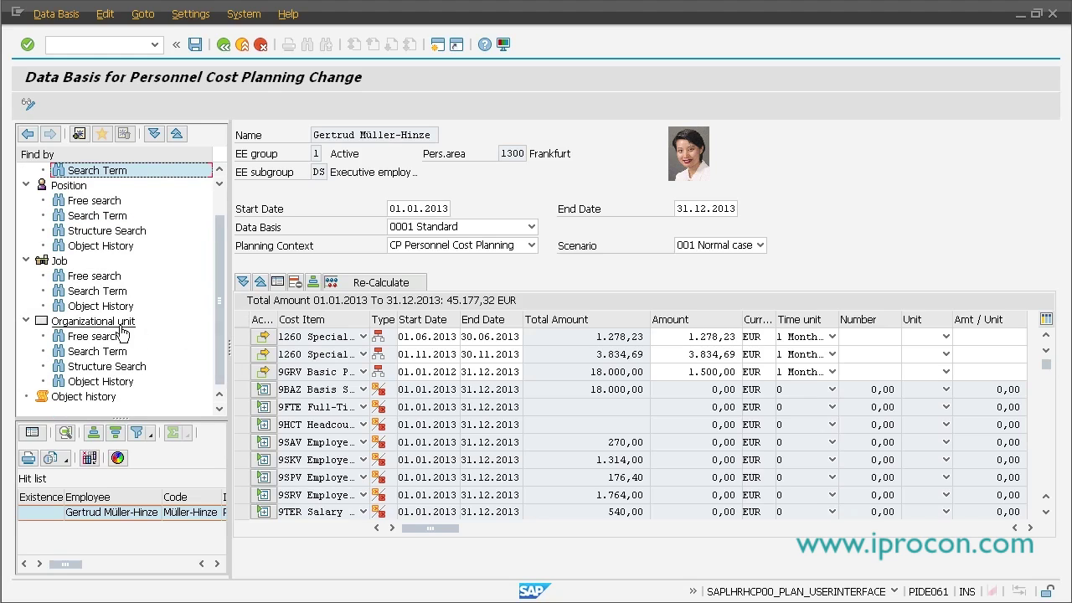